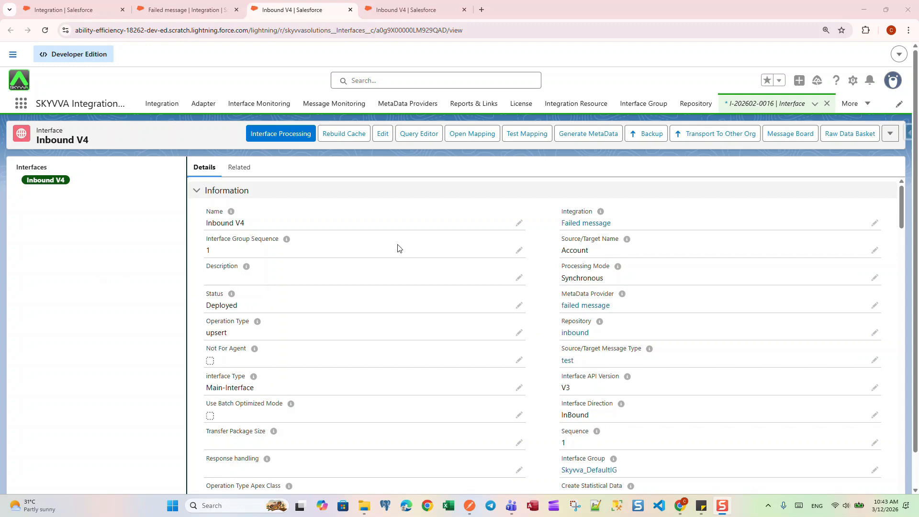
- Edit the Inbound V4 interface's inbound runtime configuration, keep "What to do with failed message?" at --None--, and save the record
{"action": "scroll", "coordinate": [397, 246], "scroll_direction": "down", "scroll_amount": 12}
{"action": "scroll", "coordinate": [367, 259], "scroll_direction": "down", "scroll_amount": 5}
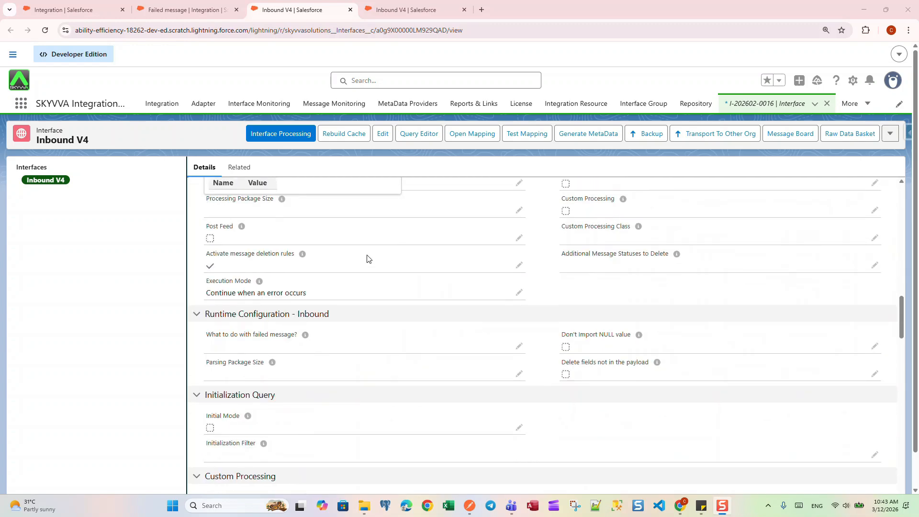
{"action": "scroll", "coordinate": [367, 259], "scroll_direction": "up", "scroll_amount": 1}
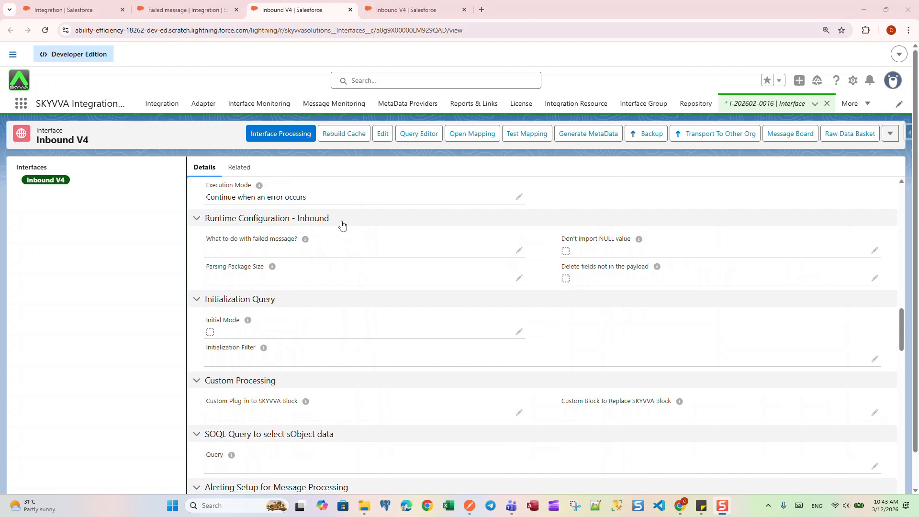
{"action": "mouse_move", "coordinate": [305, 243]}
{"action": "left_click", "coordinate": [519, 250]}
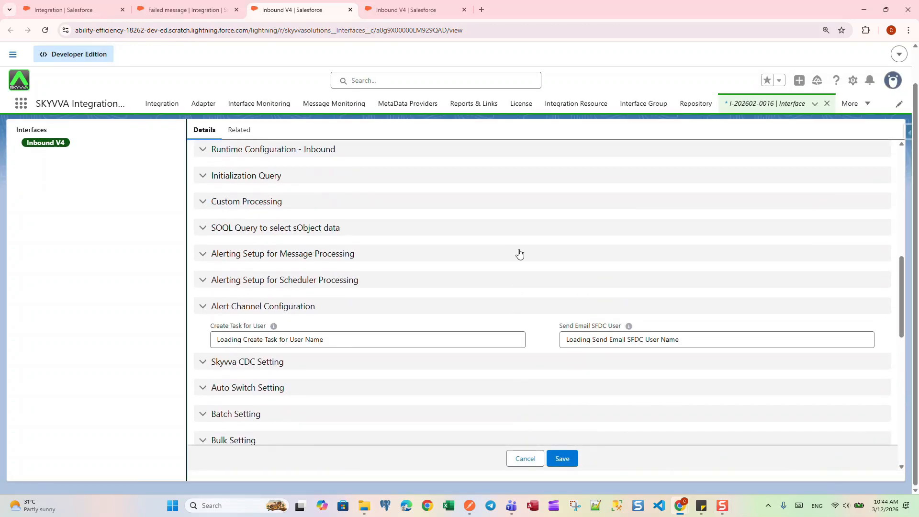
{"action": "left_click", "coordinate": [517, 184]}
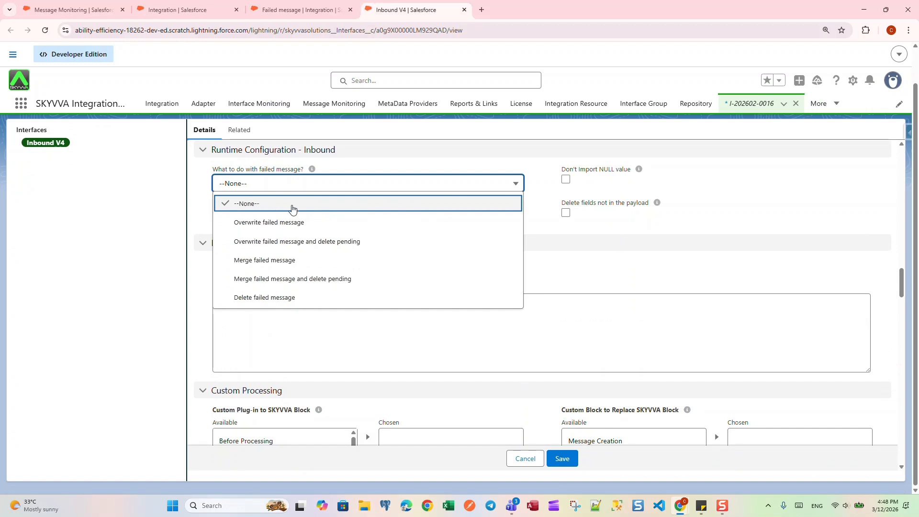
{"action": "left_click", "coordinate": [324, 206]}
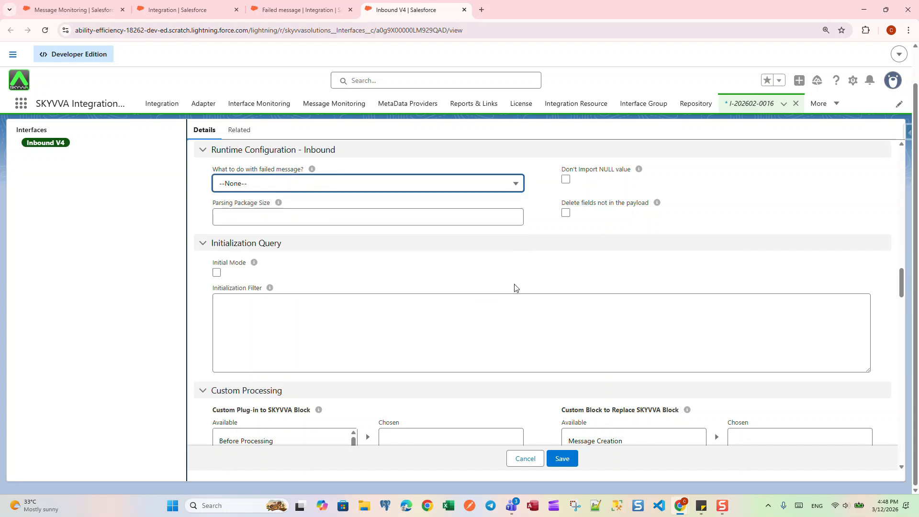
{"action": "left_click", "coordinate": [469, 188]}
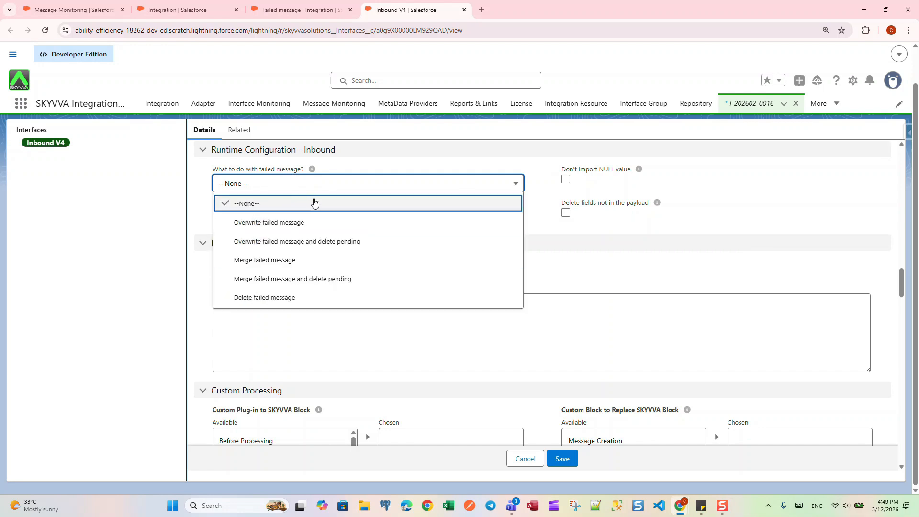
{"action": "left_click", "coordinate": [559, 270]}
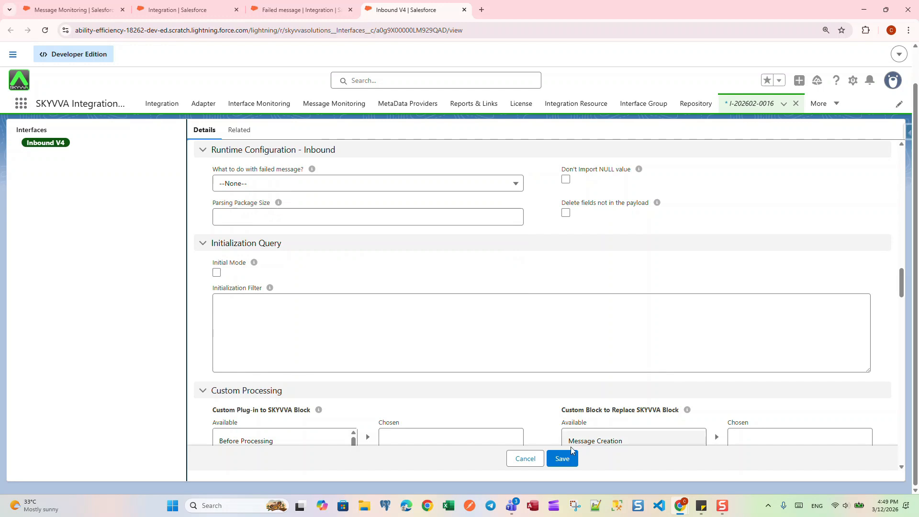
{"action": "left_click", "coordinate": [563, 460]}
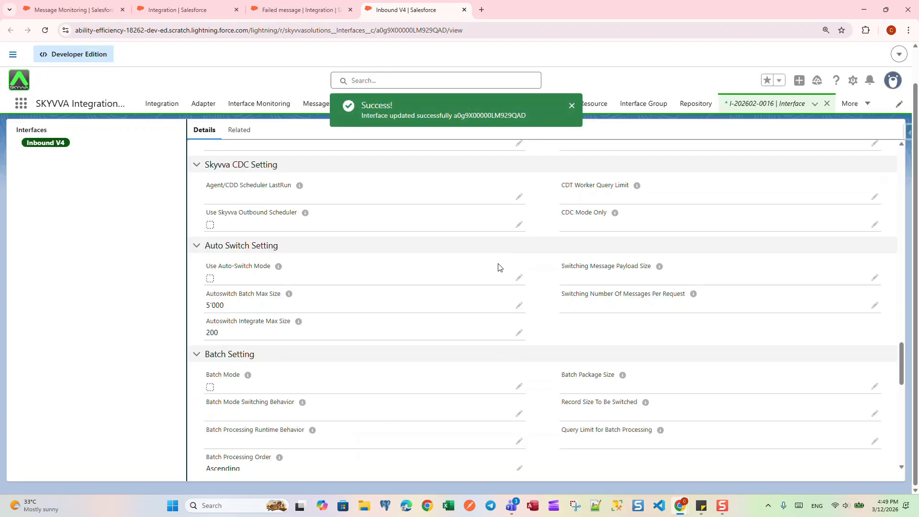
- Switch to Postman, send the V4/Integrate raw json POST request with an empty customer_code, and review the response
{"action": "left_click", "coordinate": [472, 509]}
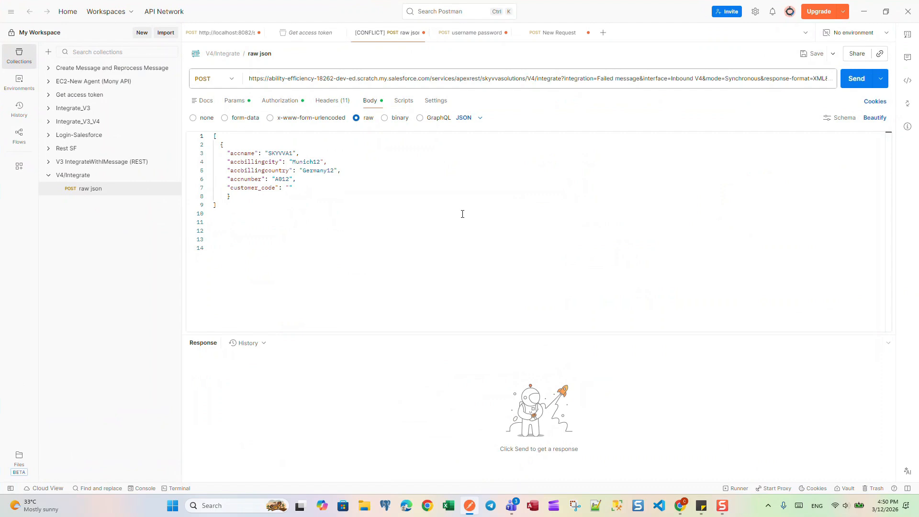
{"action": "left_click", "coordinate": [854, 81]}
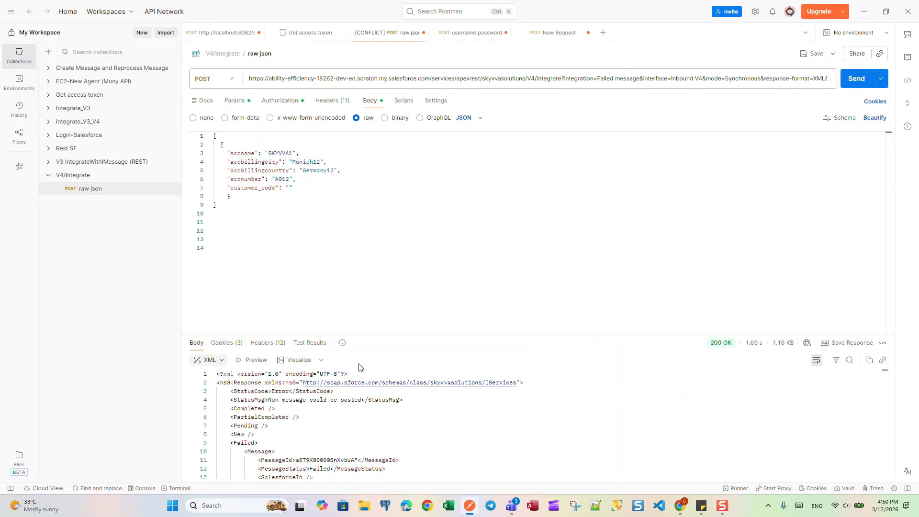
{"action": "scroll", "coordinate": [371, 418], "scroll_direction": "down", "scroll_amount": 2}
{"action": "scroll", "coordinate": [372, 418], "scroll_direction": "up", "scroll_amount": 2}
- Return to Salesforce, load the Failed message integration's messages in its Message Monitor, and expand the inbound API call message
{"action": "left_click", "coordinate": [864, 12]}
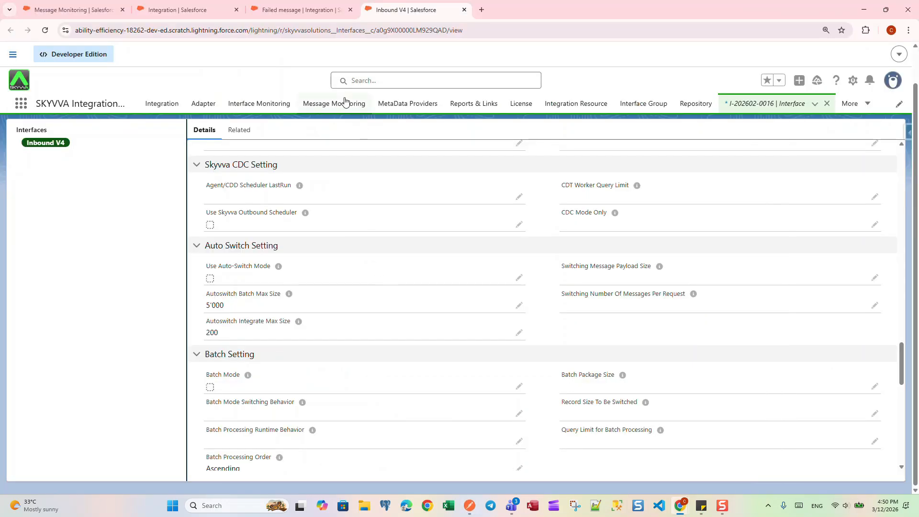
{"action": "left_click", "coordinate": [295, 9]}
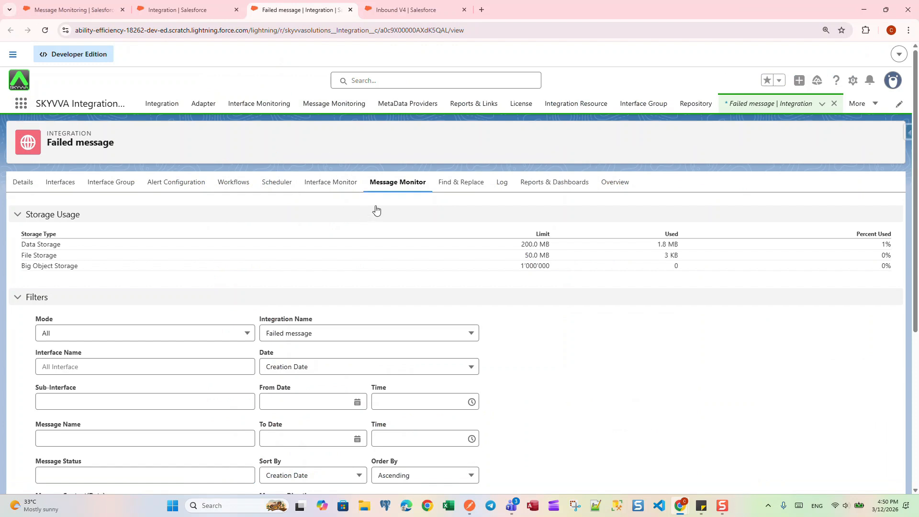
{"action": "scroll", "coordinate": [376, 209], "scroll_direction": "down", "scroll_amount": 5}
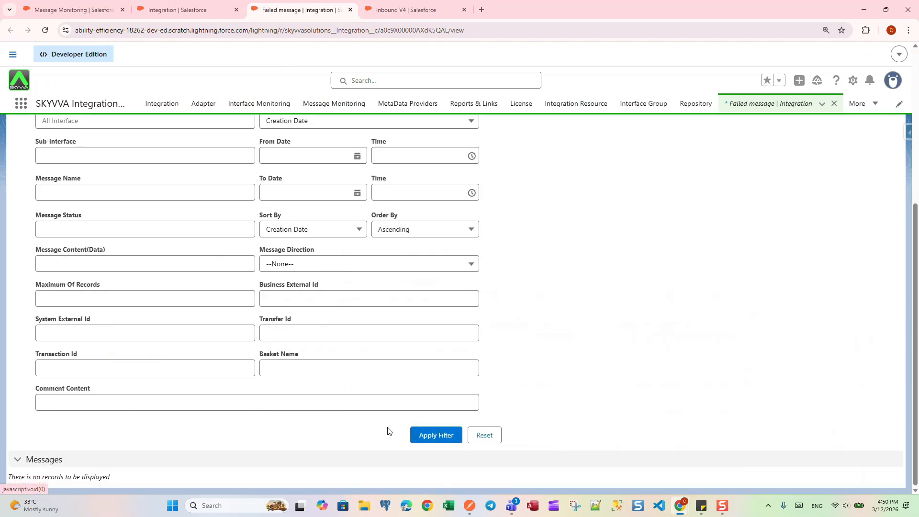
{"action": "left_click", "coordinate": [436, 436]}
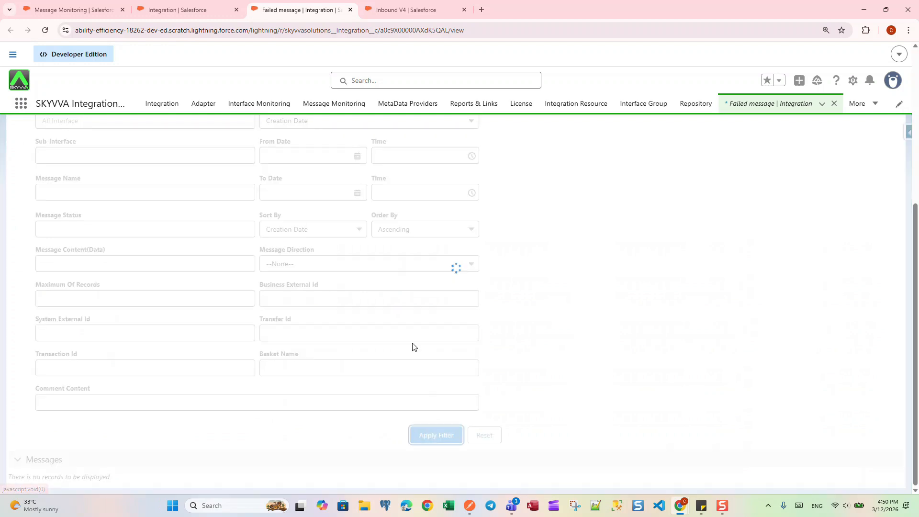
{"action": "scroll", "coordinate": [400, 292], "scroll_direction": "down", "scroll_amount": 6}
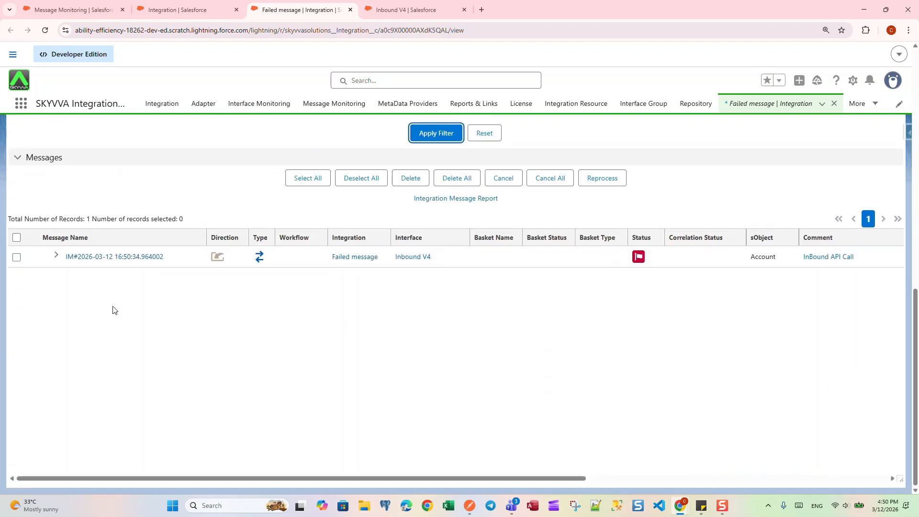
{"action": "left_click", "coordinate": [57, 256]}
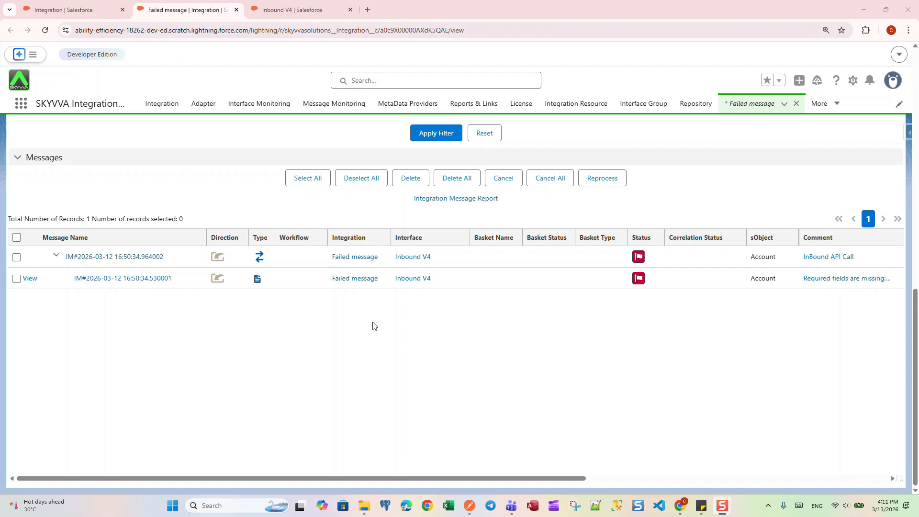
- Switch to Postman and resend the unchanged SKYVVA1 account request several times in a row
{"action": "left_click", "coordinate": [469, 511]}
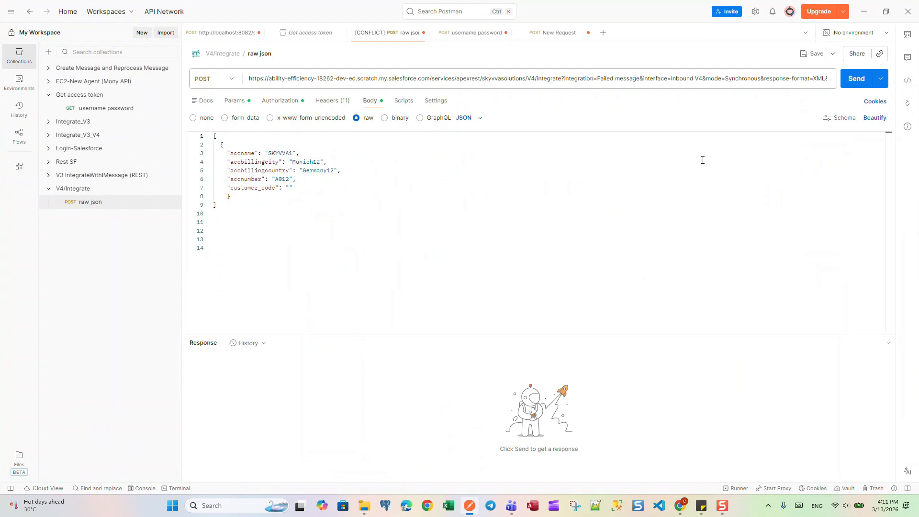
{"action": "left_click", "coordinate": [859, 80]}
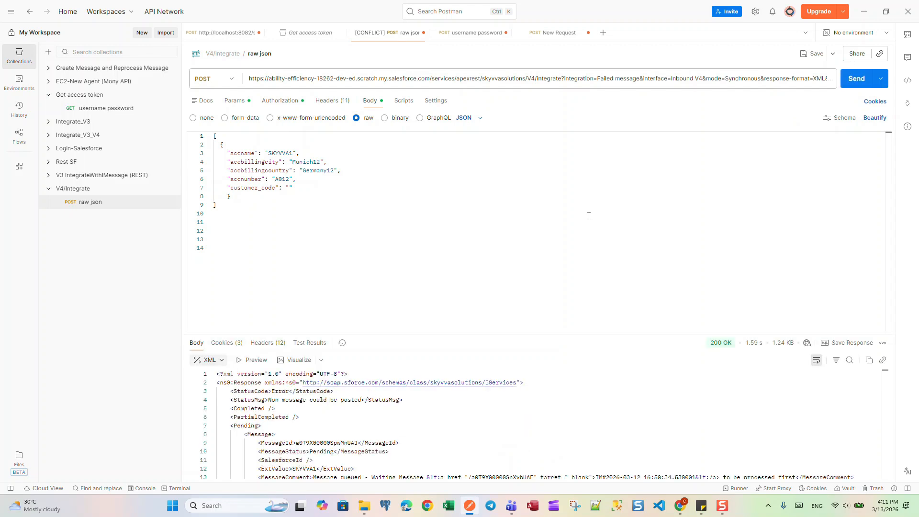
{"action": "left_click", "coordinate": [848, 82]}
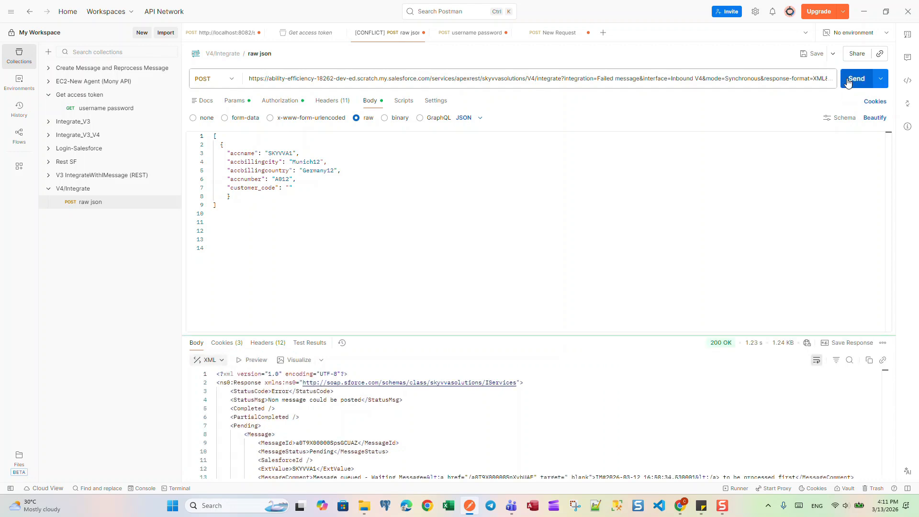
{"action": "left_click", "coordinate": [848, 82]}
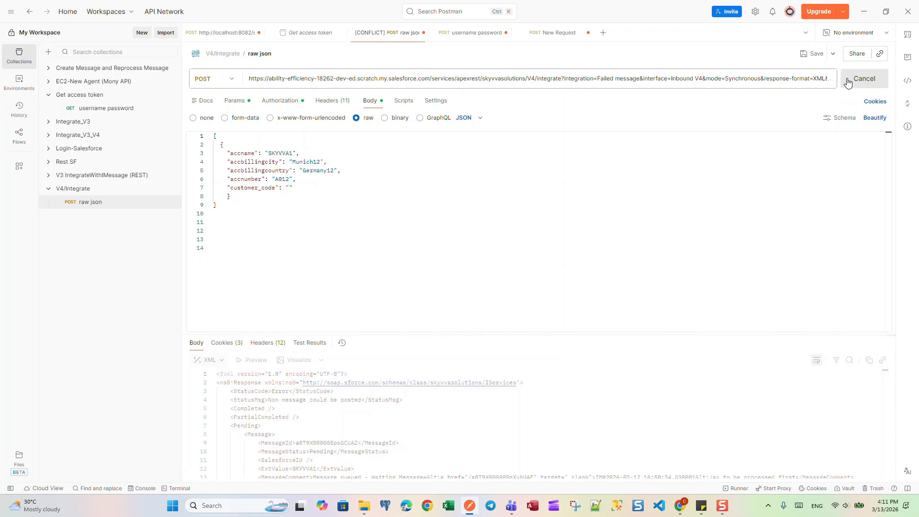
{"action": "left_click", "coordinate": [848, 82]}
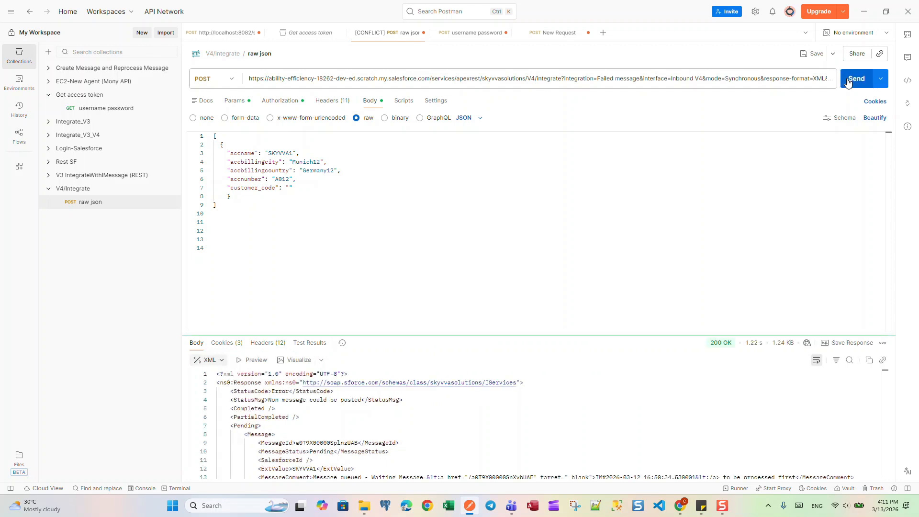
{"action": "left_click", "coordinate": [848, 83]}
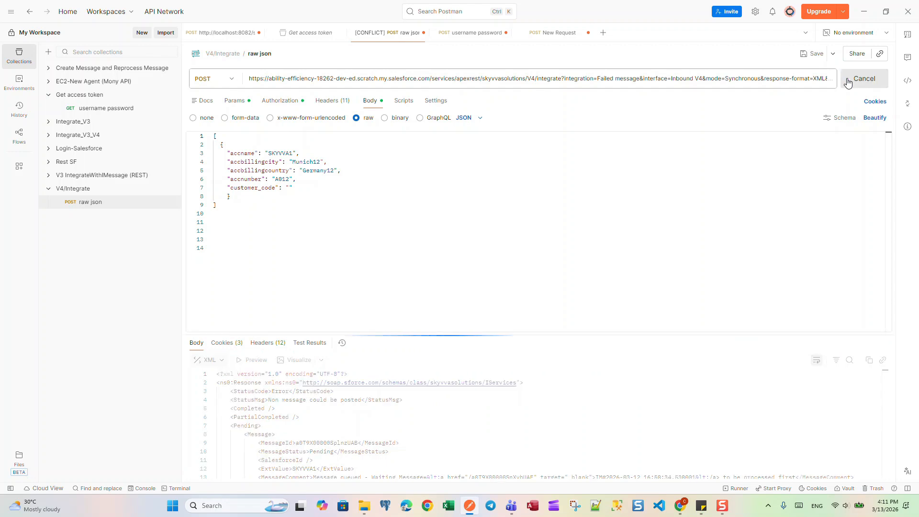
{"action": "left_click", "coordinate": [848, 83]}
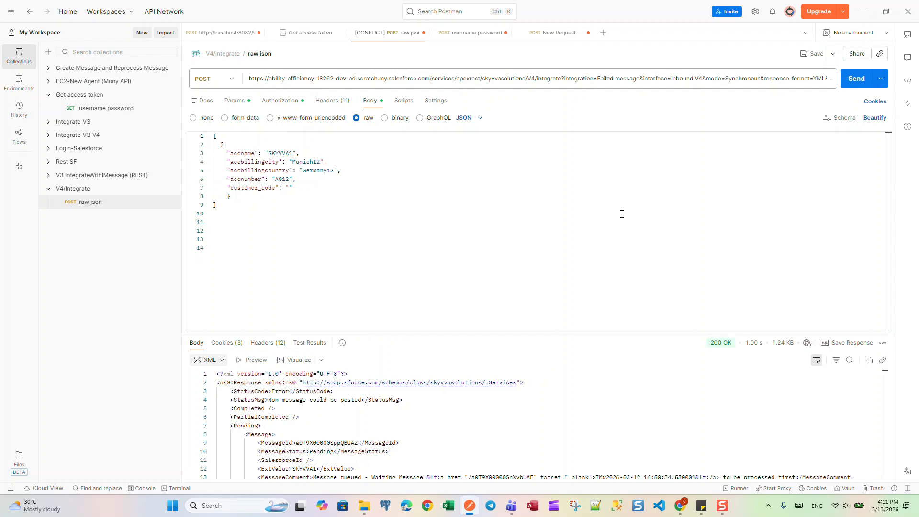
- Return to Salesforce and reload the Failed message integration's message list to check the resent messages
{"action": "left_click", "coordinate": [864, 12]}
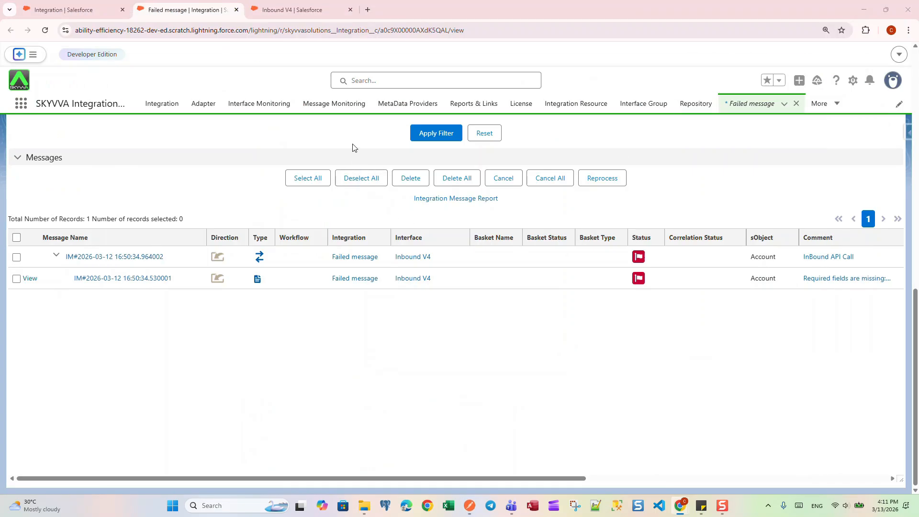
{"action": "left_click", "coordinate": [429, 137]}
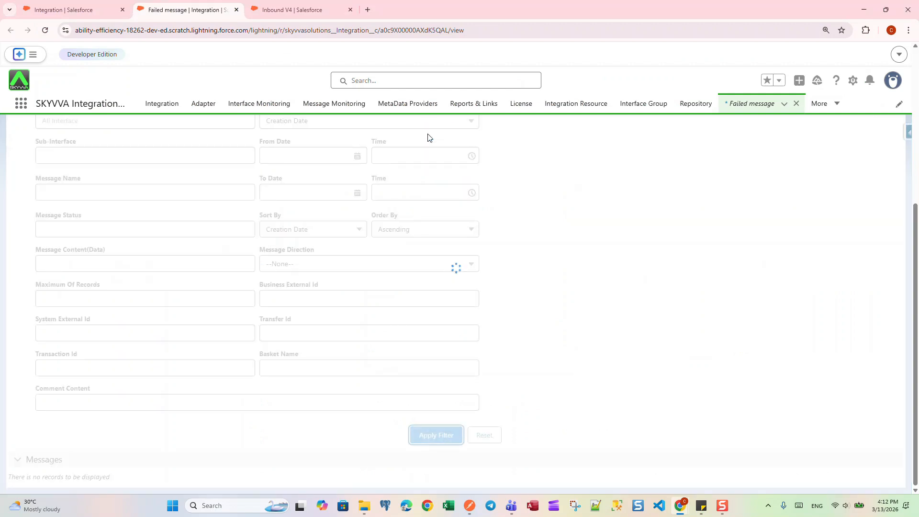
{"action": "scroll", "coordinate": [371, 258], "scroll_direction": "down", "scroll_amount": 6}
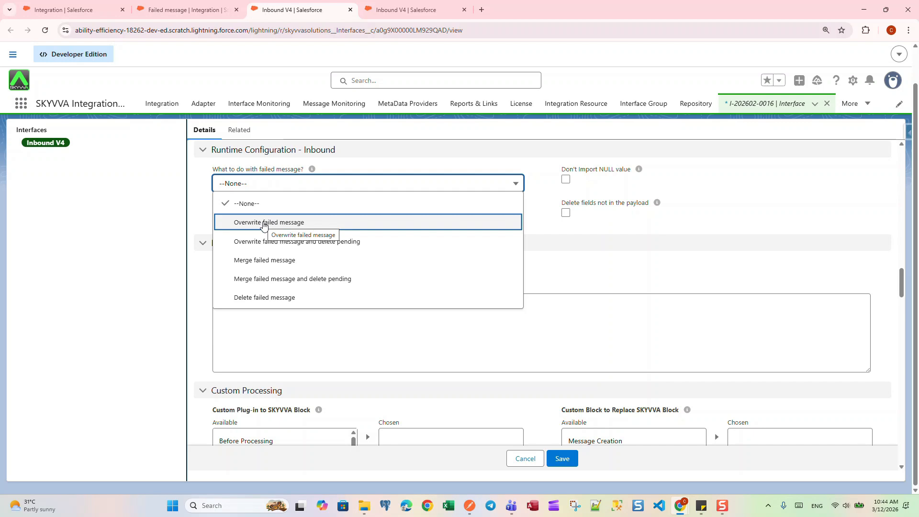
- Set "What to do with failed message?" to Overwrite failed message on the Inbound V4 interface and save it
{"action": "left_click", "coordinate": [304, 222]}
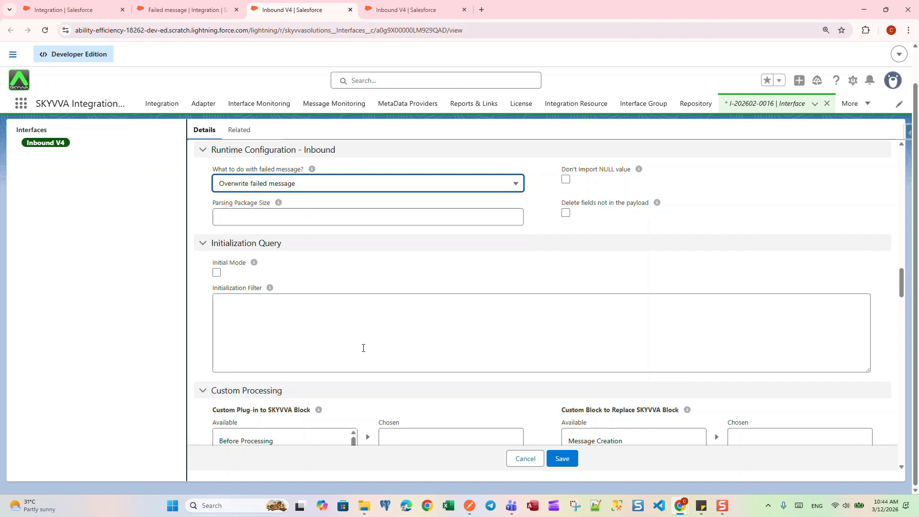
{"action": "left_click", "coordinate": [564, 460]}
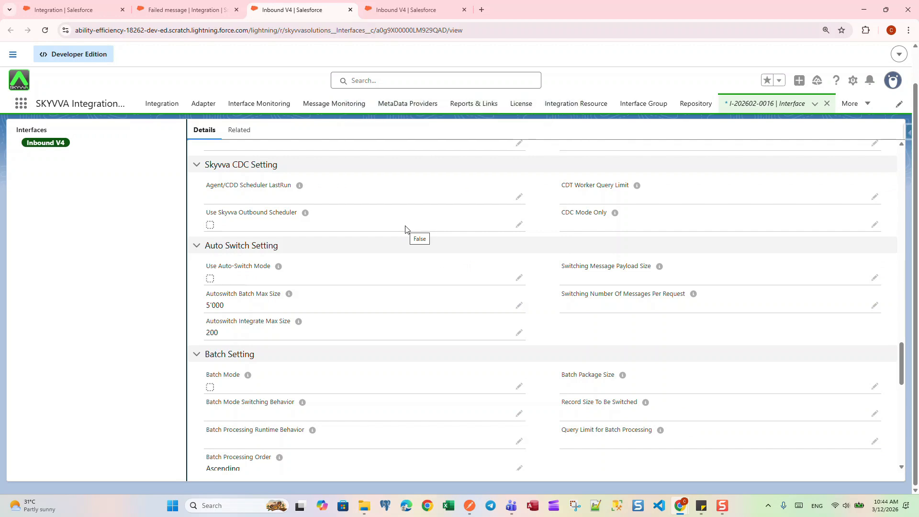
- Switch to Postman, send the request with accname SKYVVA, accnumber A01 and an empty customer_code, and review the response
{"action": "left_click", "coordinate": [472, 509]}
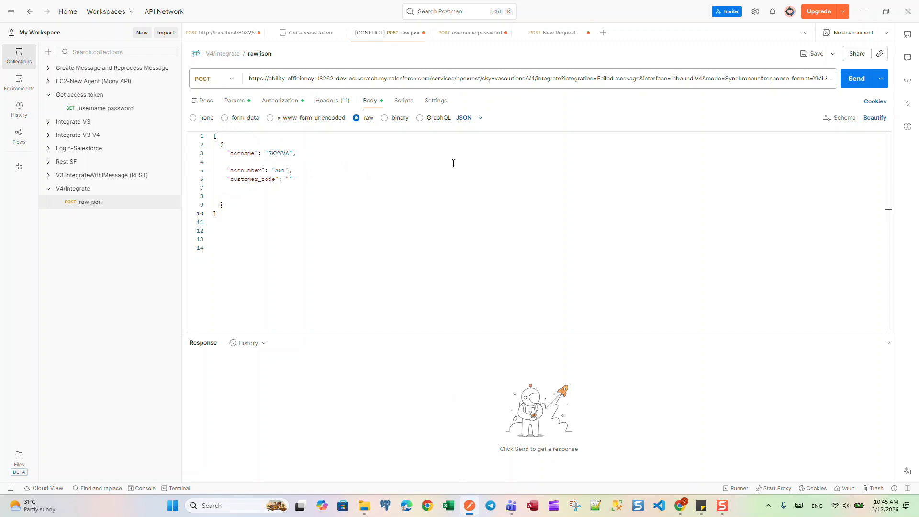
{"action": "left_click", "coordinate": [853, 82]}
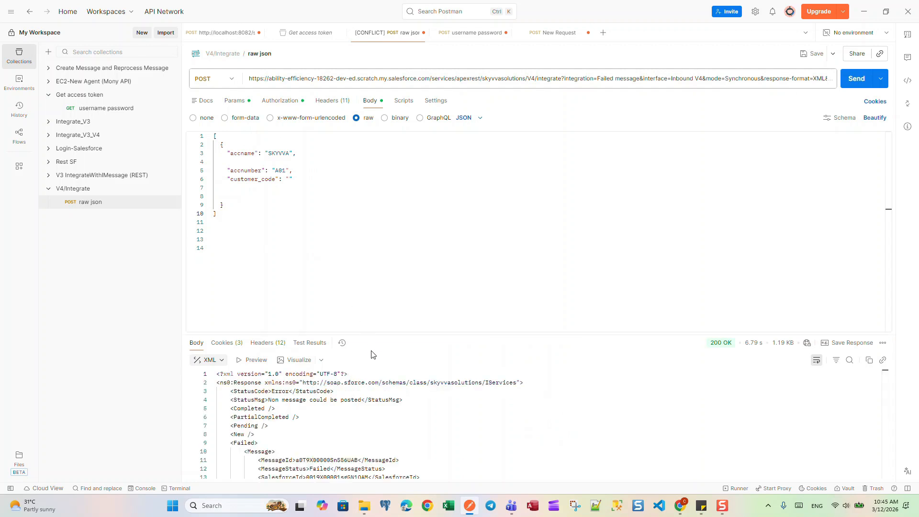
{"action": "scroll", "coordinate": [479, 421], "scroll_direction": "down", "scroll_amount": 3}
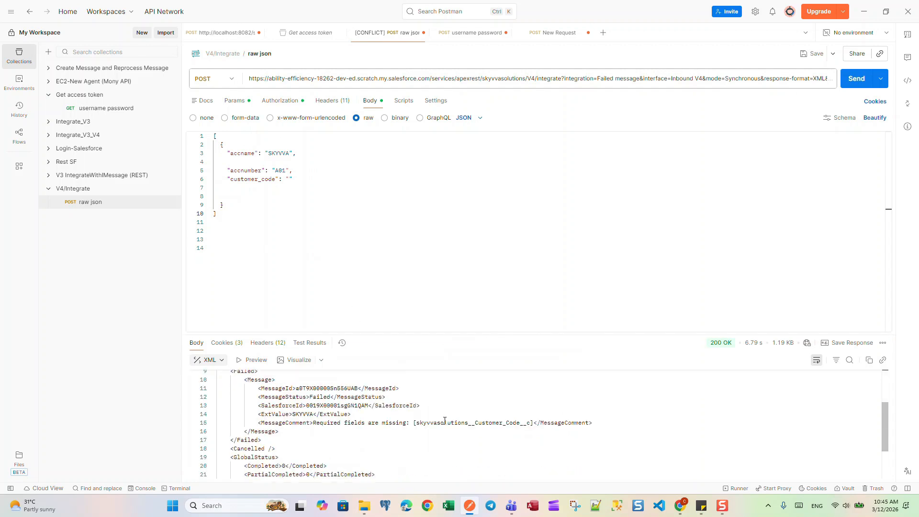
{"action": "scroll", "coordinate": [443, 418], "scroll_direction": "up", "scroll_amount": 3}
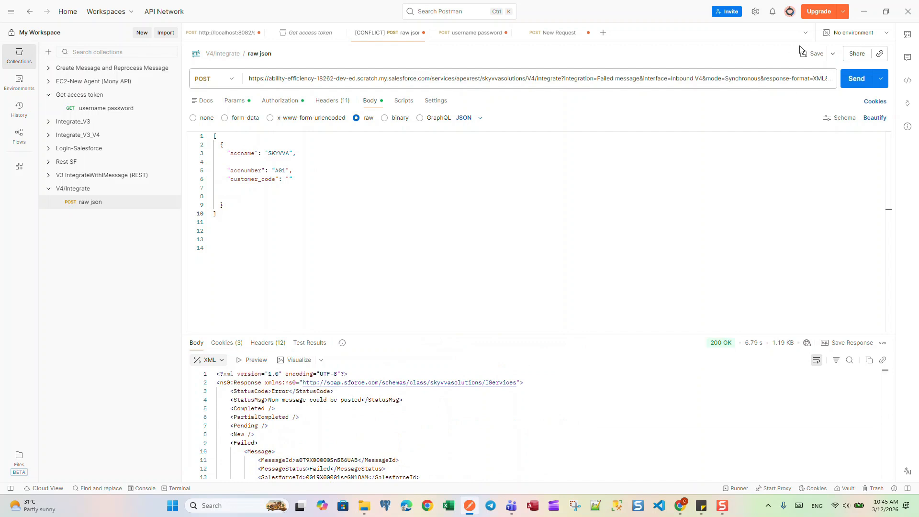
- Switch to Salesforce and list the messages in the Failed message integration's Message Monitor by applying the empty filter
{"action": "left_click", "coordinate": [863, 16]}
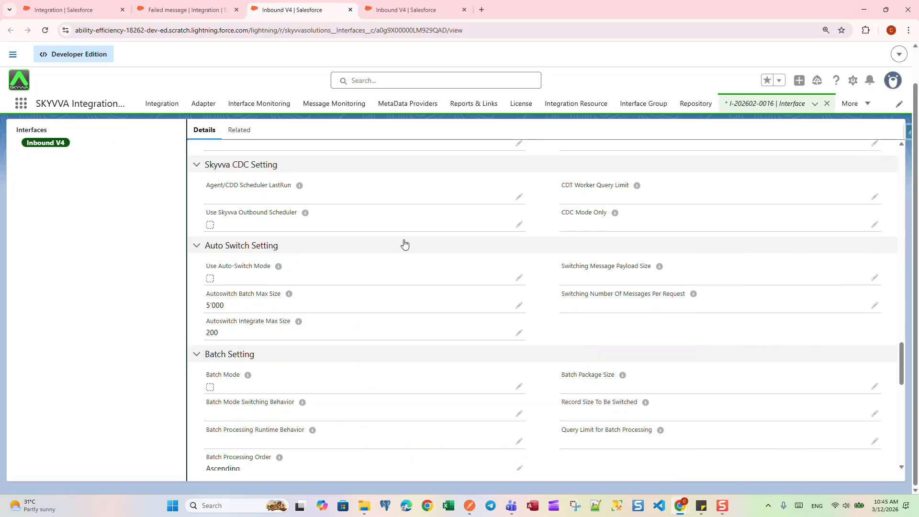
{"action": "left_click", "coordinate": [203, 6]}
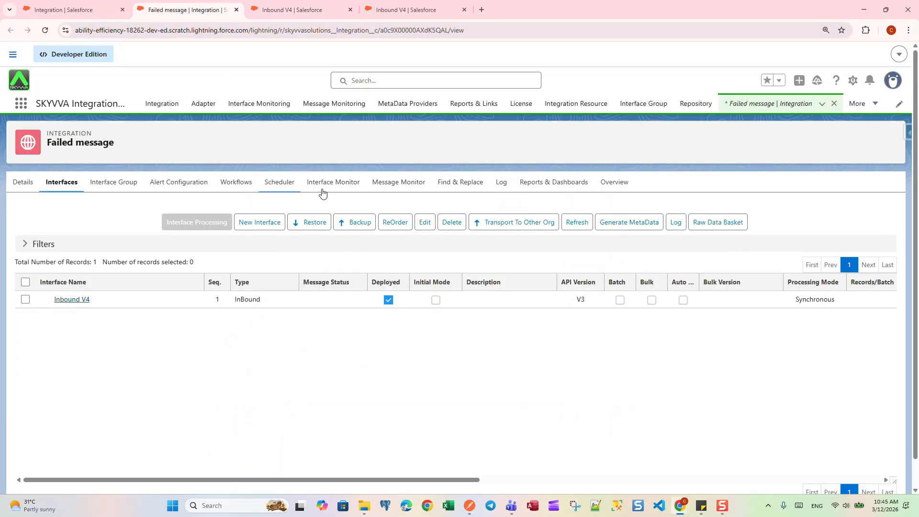
{"action": "left_click", "coordinate": [398, 186]}
{"action": "scroll", "coordinate": [383, 293], "scroll_direction": "down", "scroll_amount": 5}
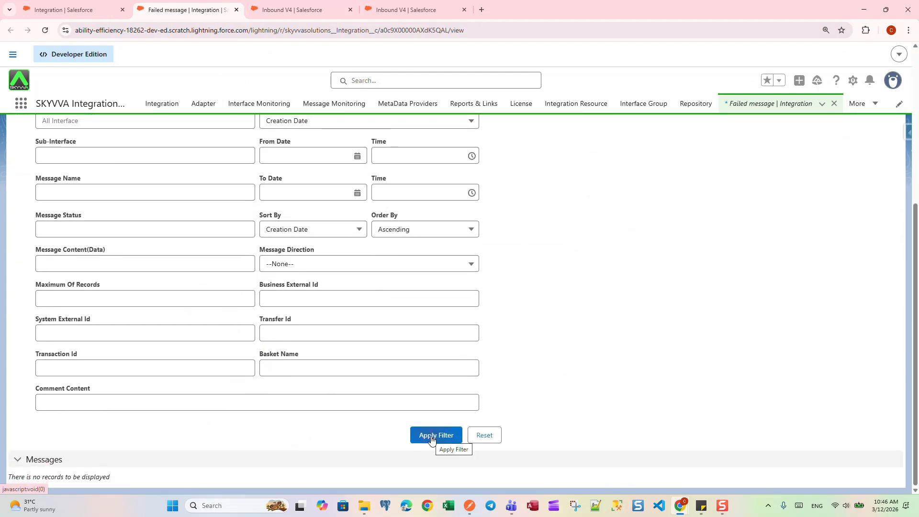
{"action": "left_click", "coordinate": [431, 436]}
{"action": "scroll", "coordinate": [389, 346], "scroll_direction": "down", "scroll_amount": 6}
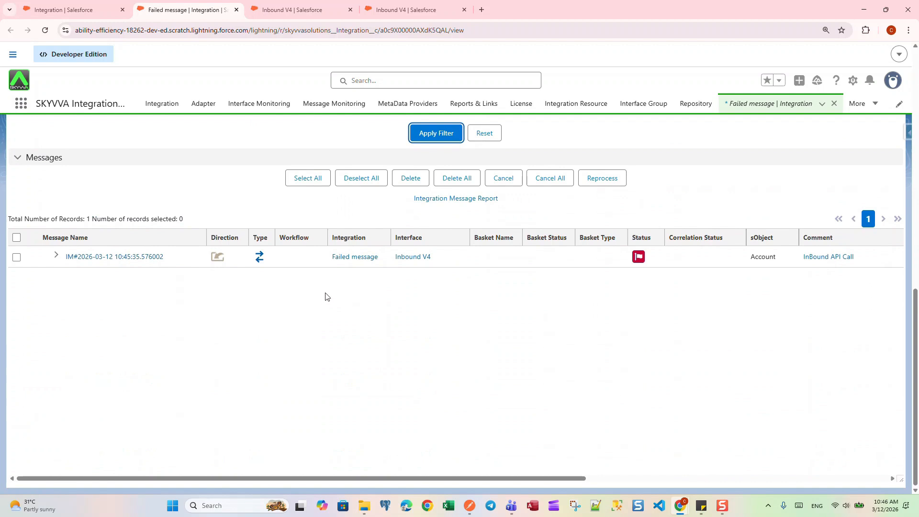
- Expand the failed Inbound V4 message and open its child message to review the stored data fields
{"action": "left_click", "coordinate": [56, 255]}
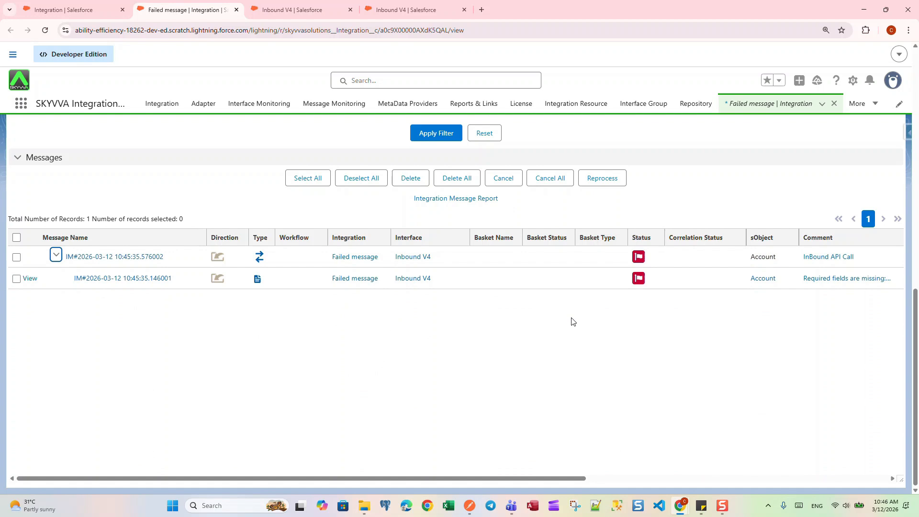
{"action": "left_click", "coordinate": [147, 284]}
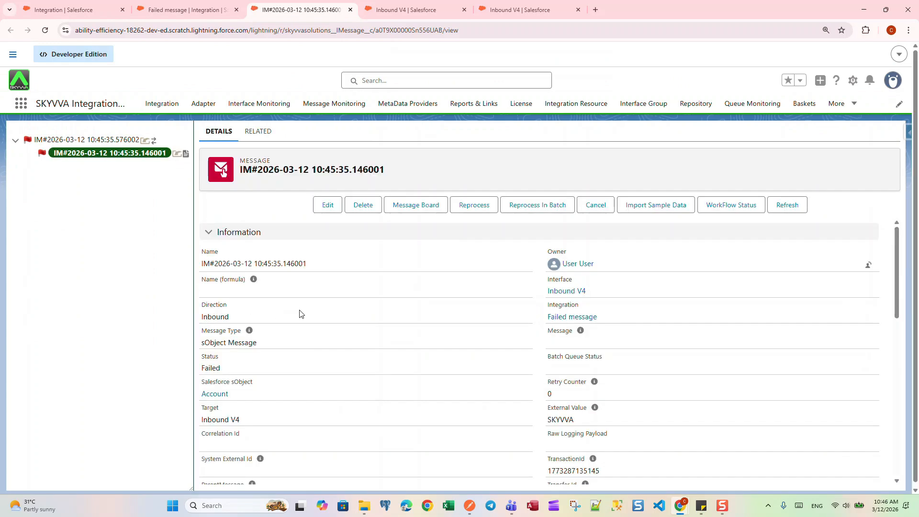
{"action": "scroll", "coordinate": [300, 313], "scroll_direction": "down", "scroll_amount": 10}
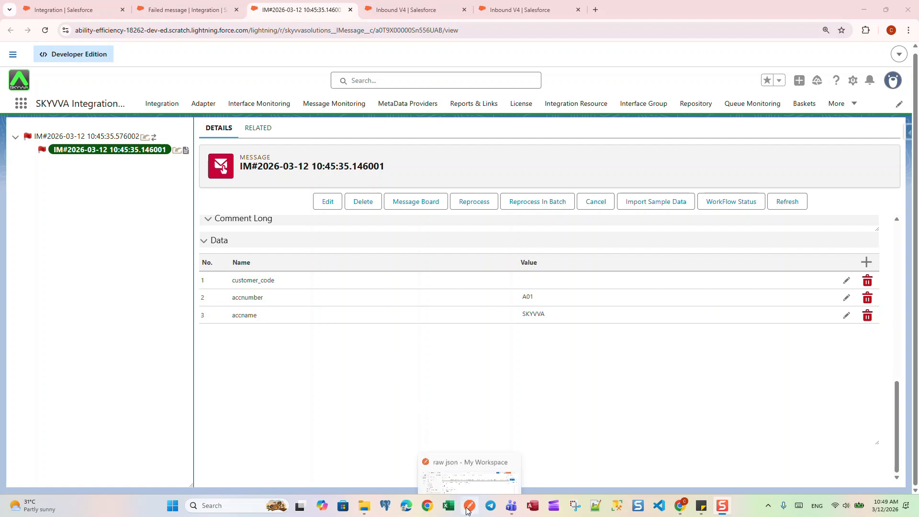
- Switch to Postman and send the SKYVVA request with accbillingcountry Germany added, accnumber A01 and an empty customer_code
{"action": "left_click", "coordinate": [467, 510]}
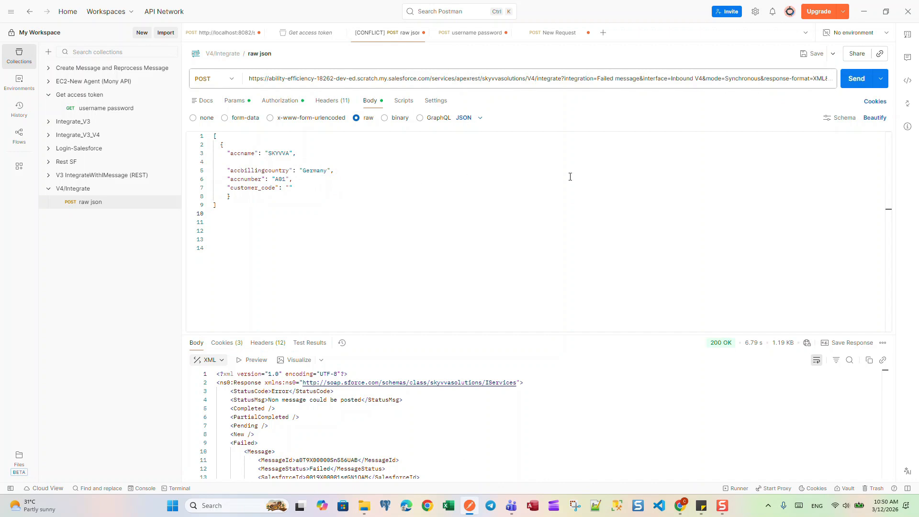
{"action": "left_click", "coordinate": [856, 82]}
{"action": "left_click", "coordinate": [863, 12]}
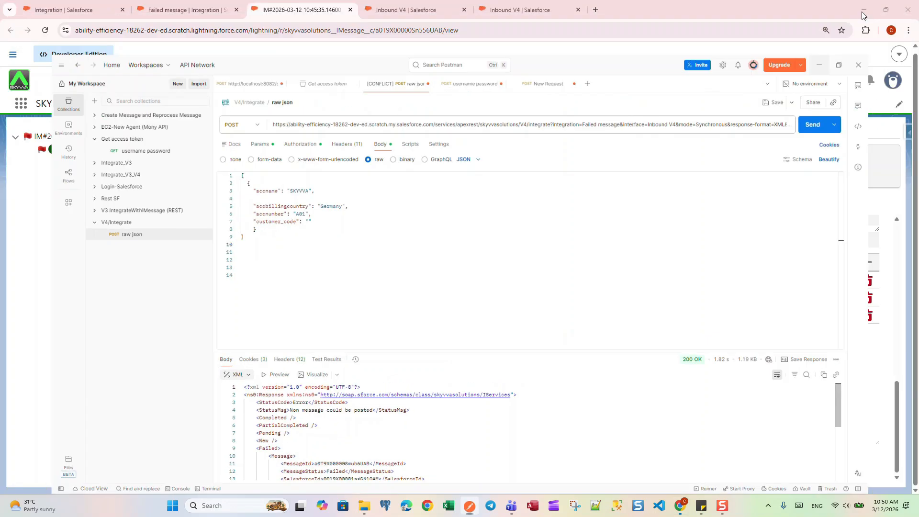
- Return to Salesforce, reload the Failed message integration's message list and check the message's creation and modification dates
{"action": "left_click", "coordinate": [187, 9]}
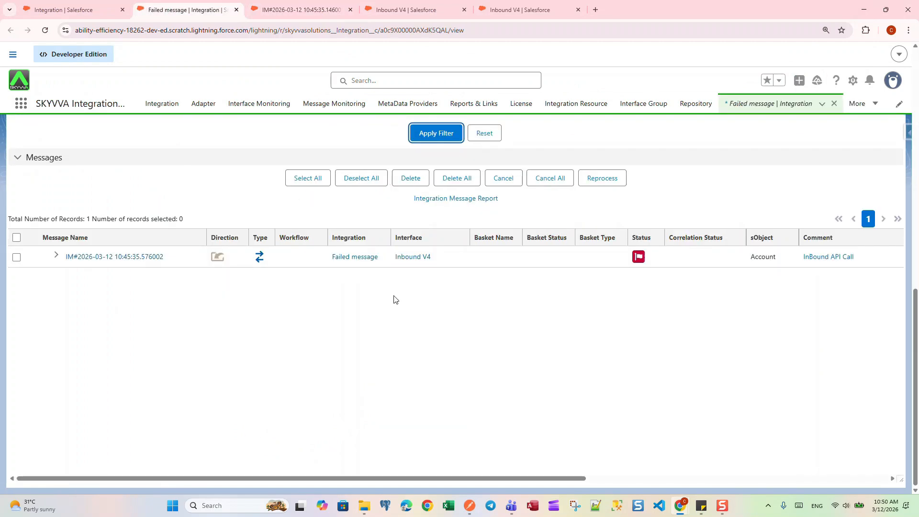
{"action": "left_click", "coordinate": [432, 138]}
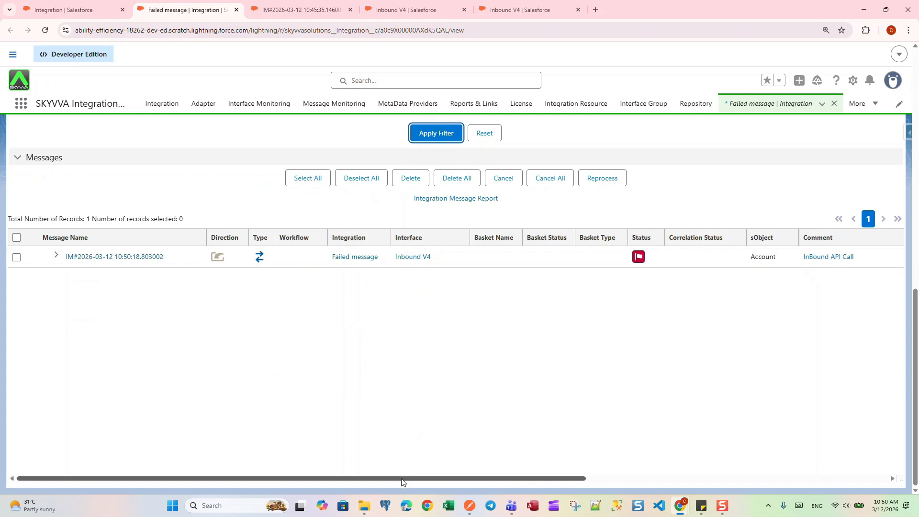
{"action": "left_click_drag", "start_coordinate": [405, 478], "coordinate": [708, 475]}
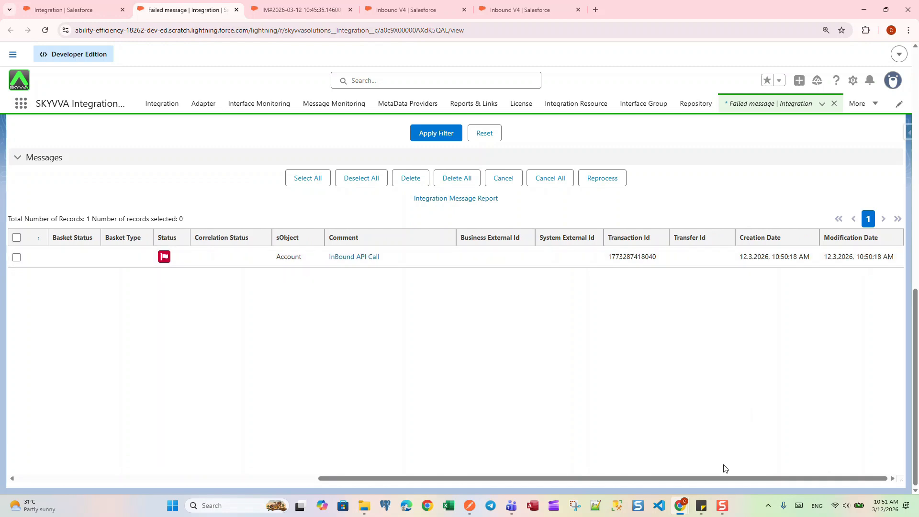
{"action": "left_click_drag", "start_coordinate": [723, 478], "coordinate": [402, 479]}
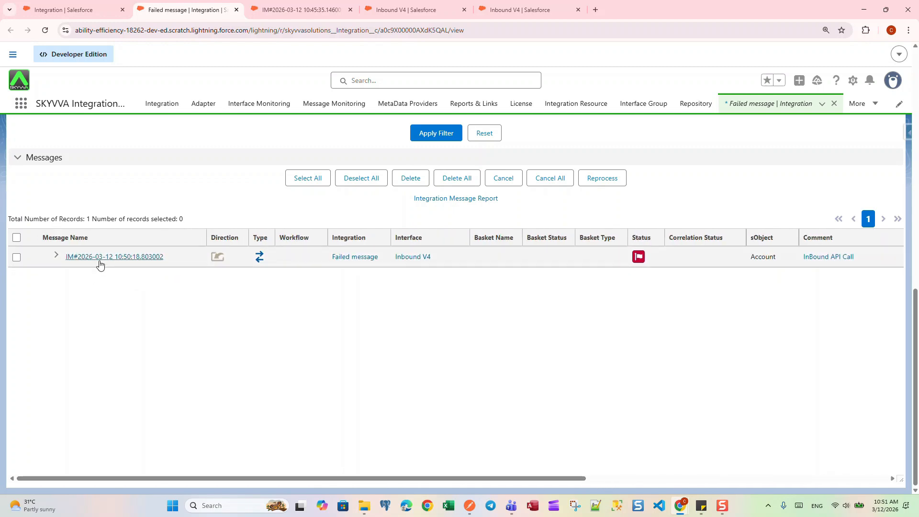
- Expand the overwritten message and open its child message to check the data fields, including accbillingcountry
{"action": "left_click", "coordinate": [56, 255]}
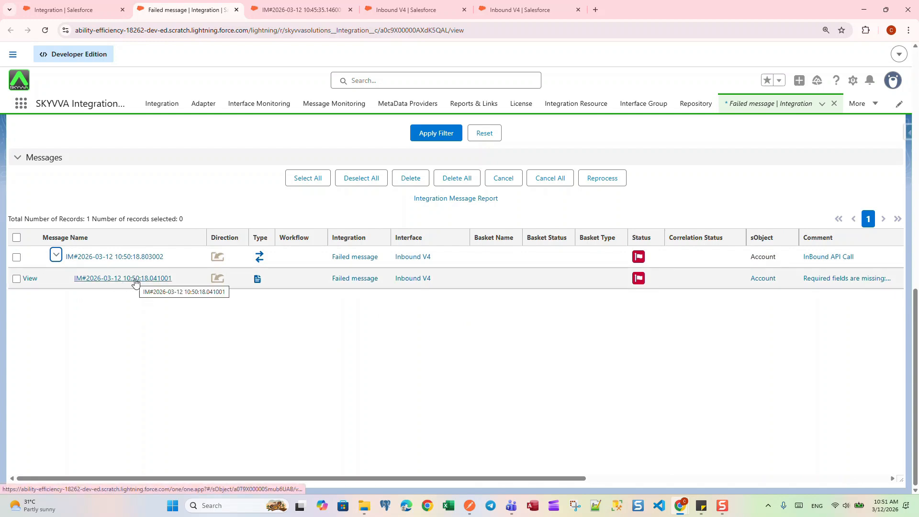
{"action": "left_click", "coordinate": [135, 280]}
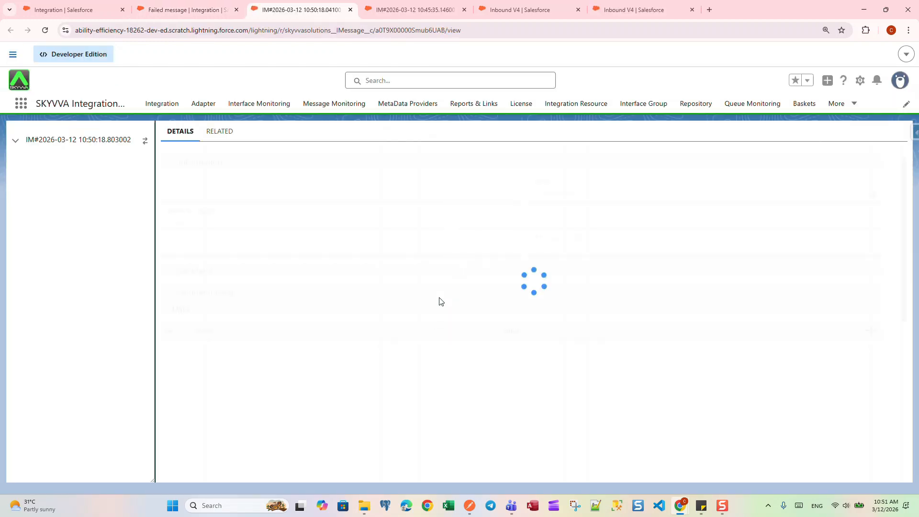
{"action": "scroll", "coordinate": [382, 276], "scroll_direction": "down", "scroll_amount": 3}
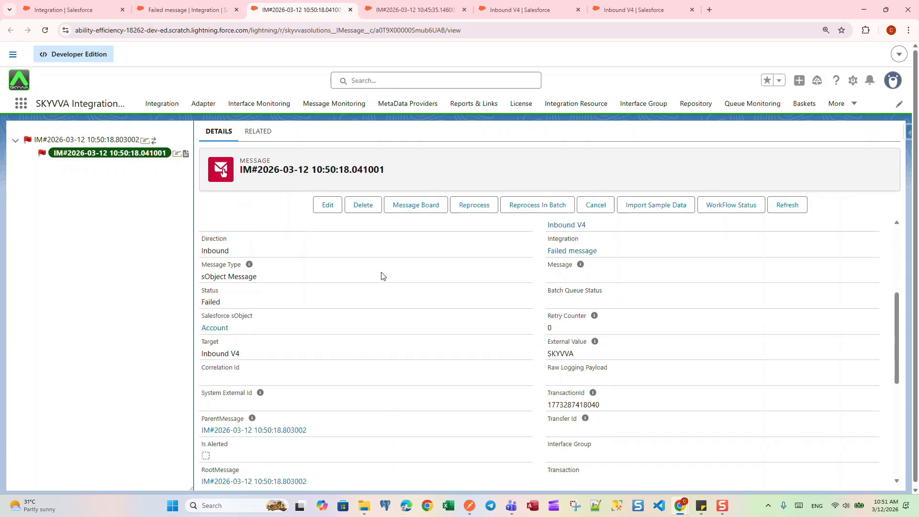
{"action": "scroll", "coordinate": [382, 276], "scroll_direction": "down", "scroll_amount": 10}
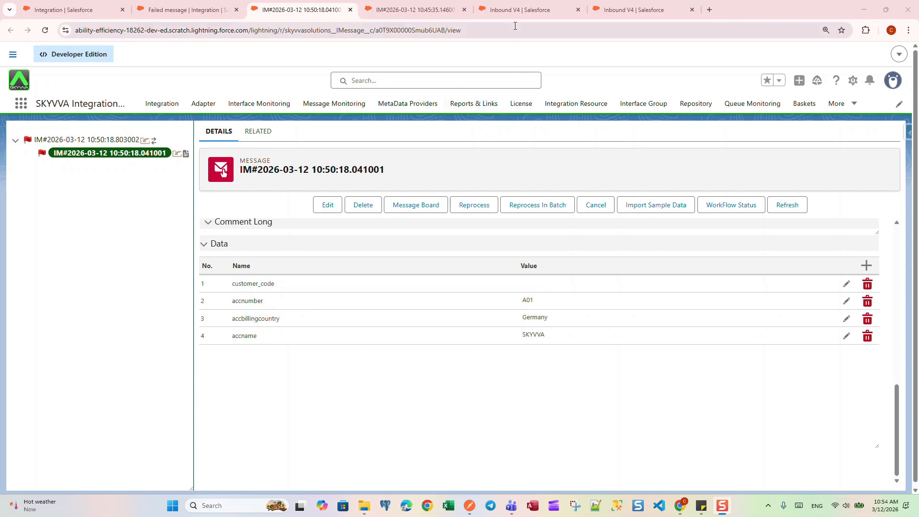
- Set "What to do with failed message?" to Overwrite failed message and delete pending on the Inbound V4 interface and save it
{"action": "left_click", "coordinate": [512, 9]}
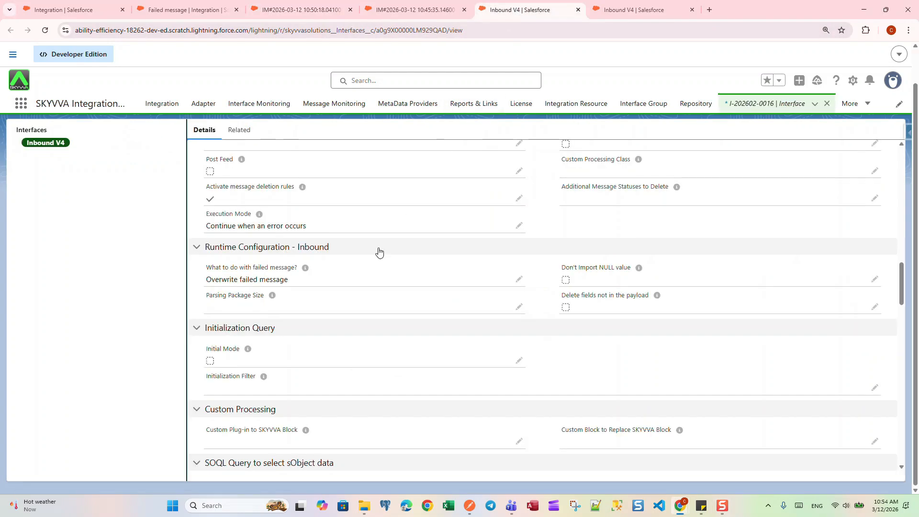
{"action": "left_click", "coordinate": [519, 280]}
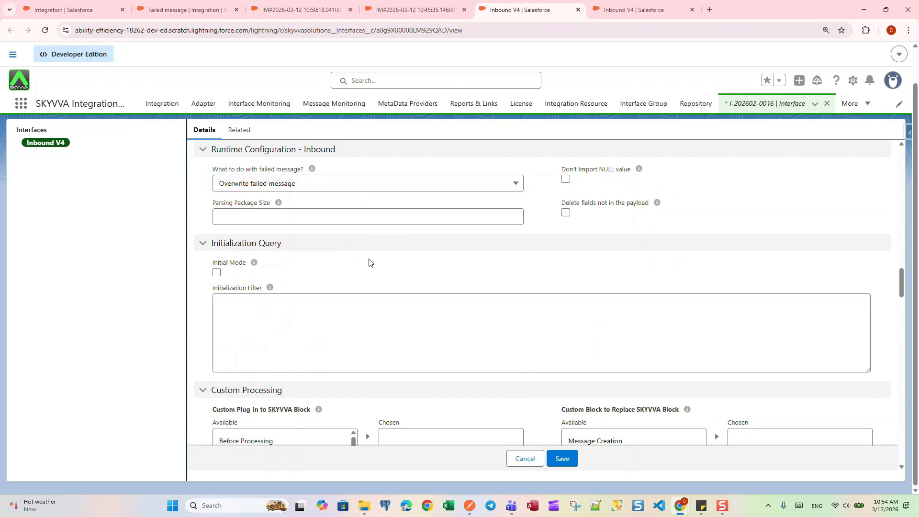
{"action": "left_click", "coordinate": [341, 187]}
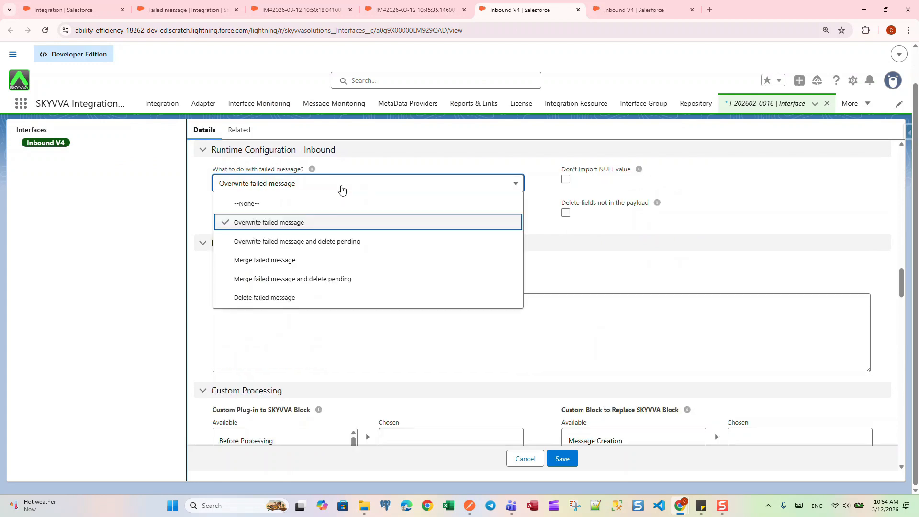
{"action": "left_click", "coordinate": [328, 243]}
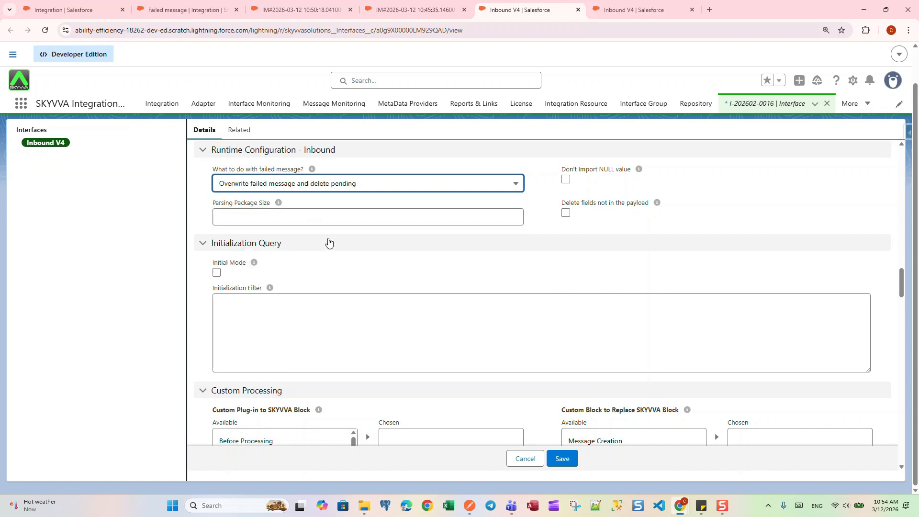
{"action": "left_click", "coordinate": [562, 460]}
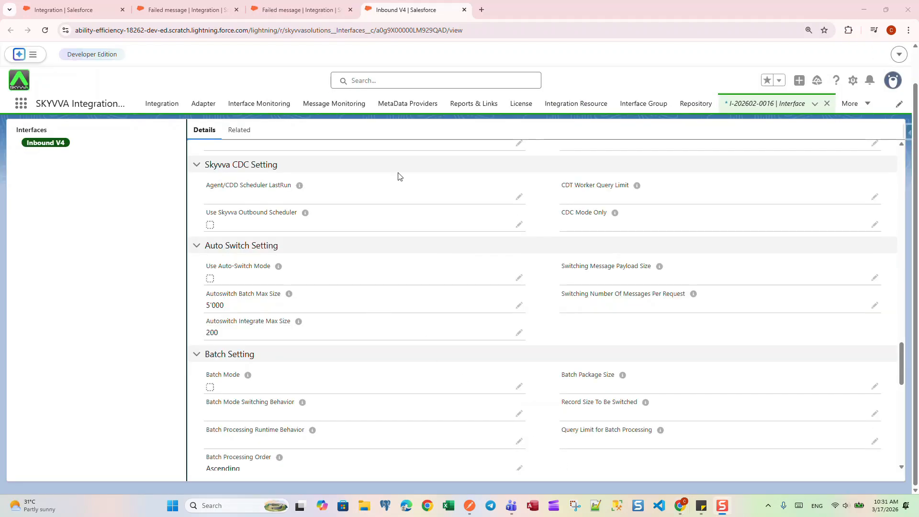
- Resend the SKYVVA request with accbillingcountry Germany from Postman, and reload the Salesforce message list to inspect the expanded message
{"action": "left_click", "coordinate": [293, 12]}
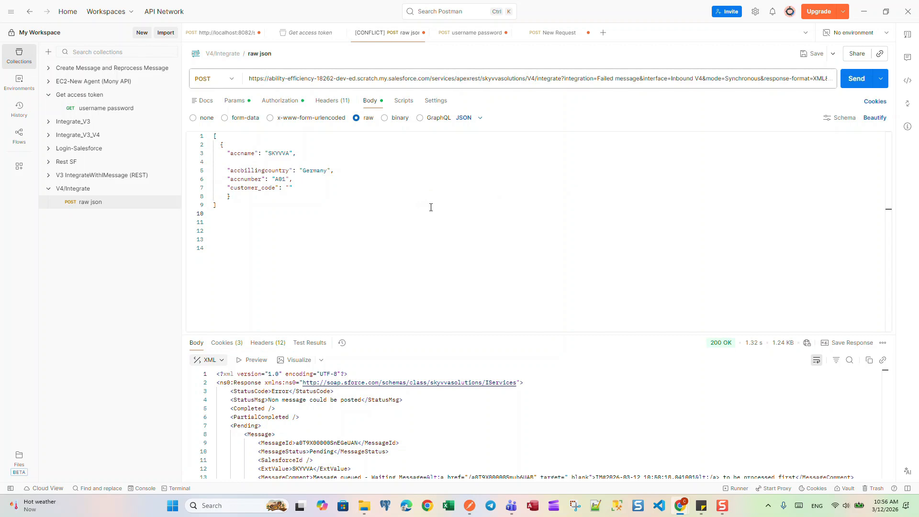
{"action": "left_click", "coordinate": [857, 80]}
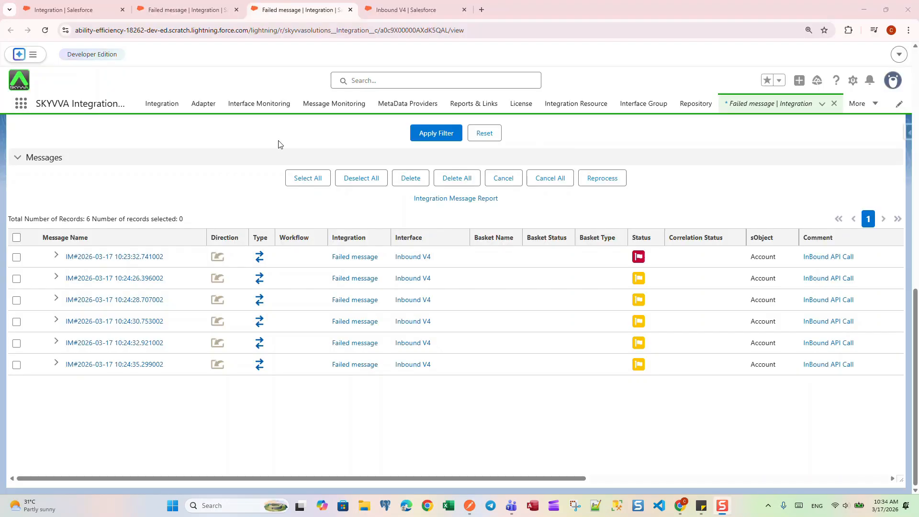
{"action": "left_click", "coordinate": [439, 138]}
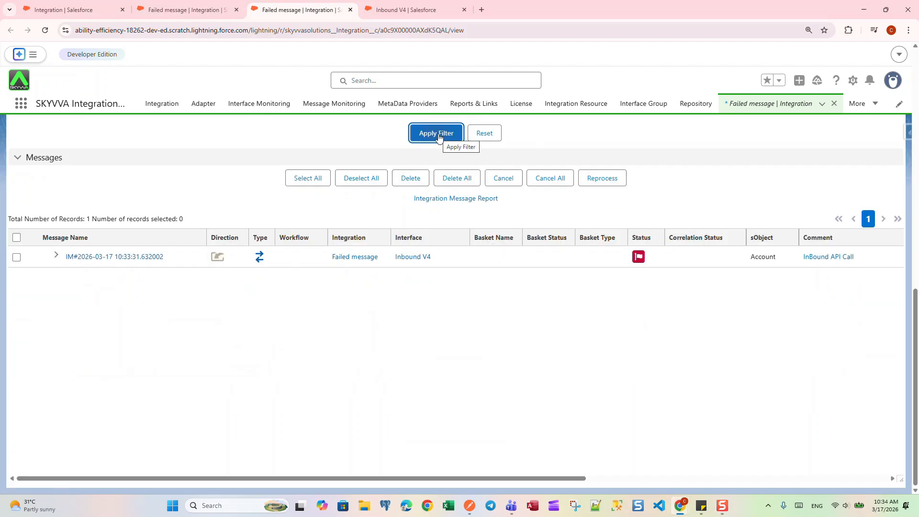
{"action": "left_click", "coordinate": [56, 255]}
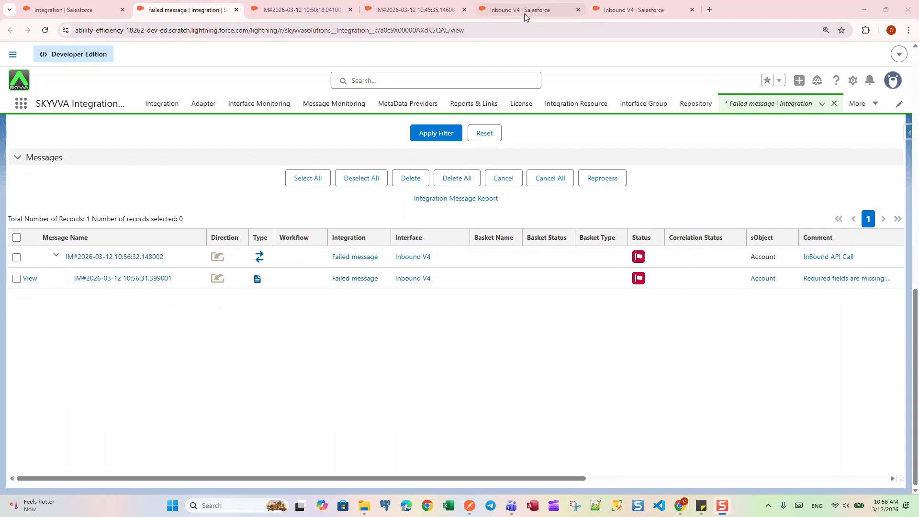
- Set "What to do with failed message?" to Merge failed message on the Inbound V4 interface and save it
{"action": "left_click", "coordinate": [503, 14]}
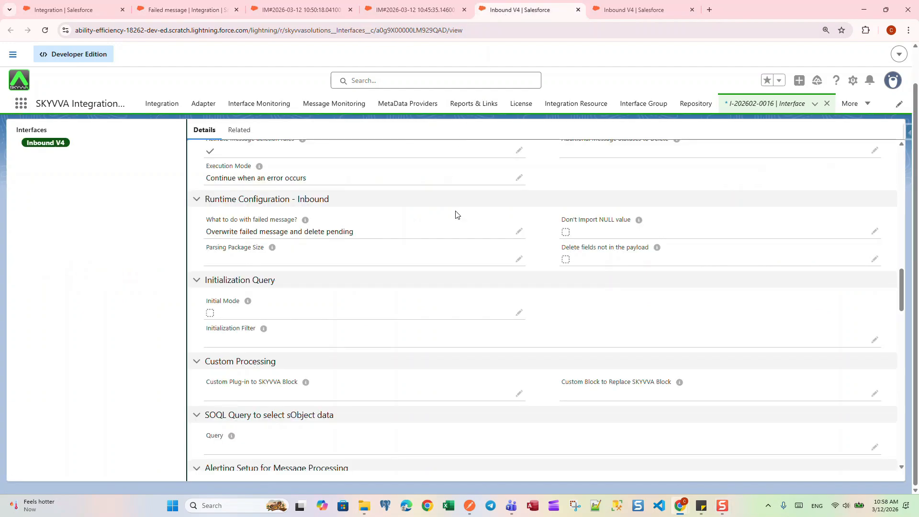
{"action": "left_click", "coordinate": [519, 232]}
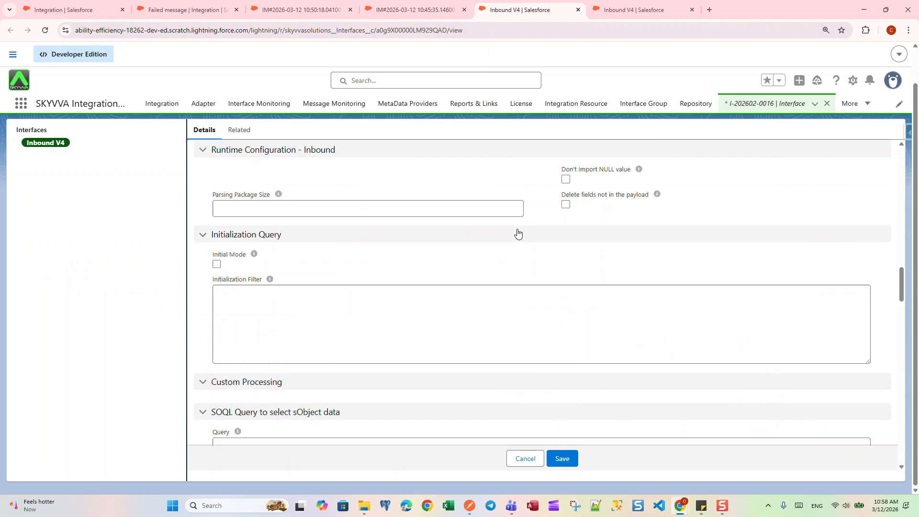
{"action": "left_click", "coordinate": [371, 186]}
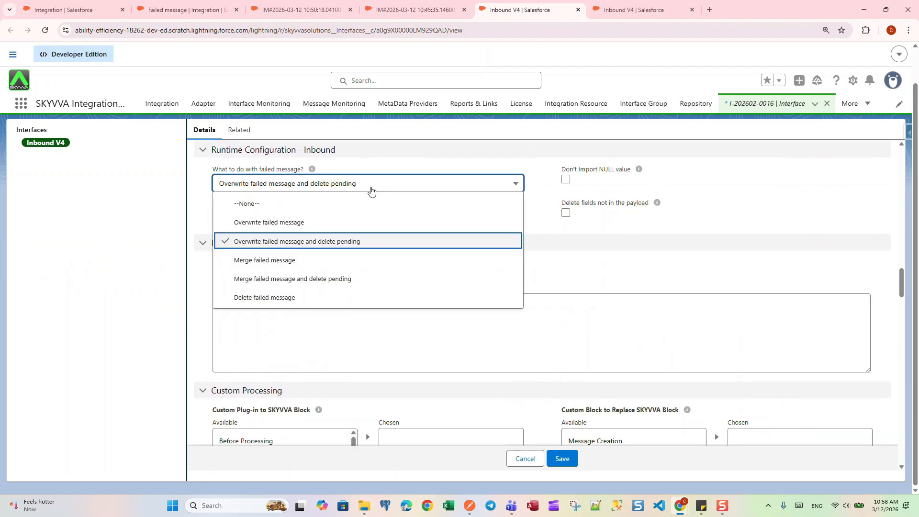
{"action": "left_click", "coordinate": [316, 262]}
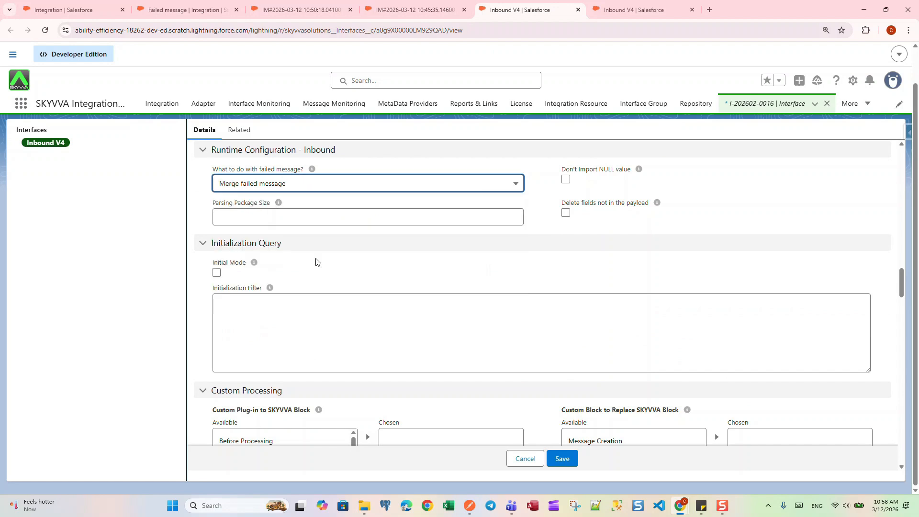
{"action": "left_click", "coordinate": [563, 460]}
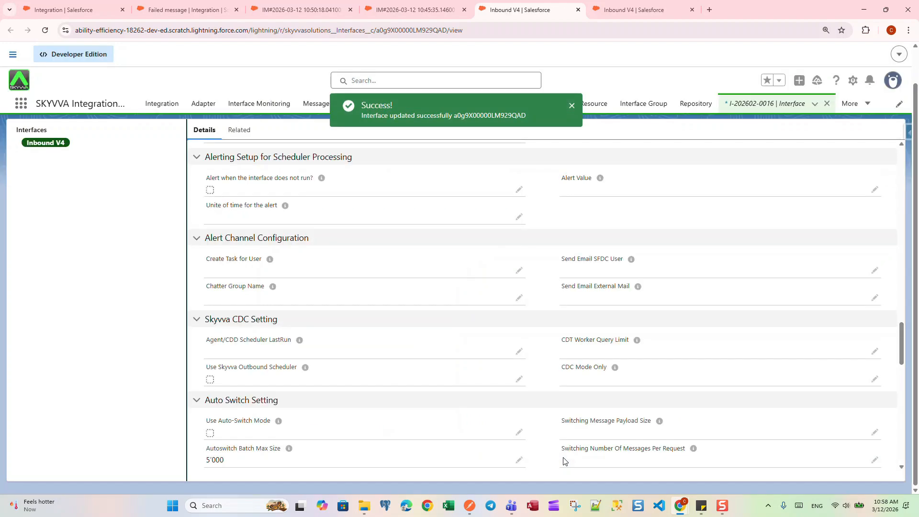
{"action": "scroll", "coordinate": [563, 460], "scroll_direction": "down", "scroll_amount": 3}
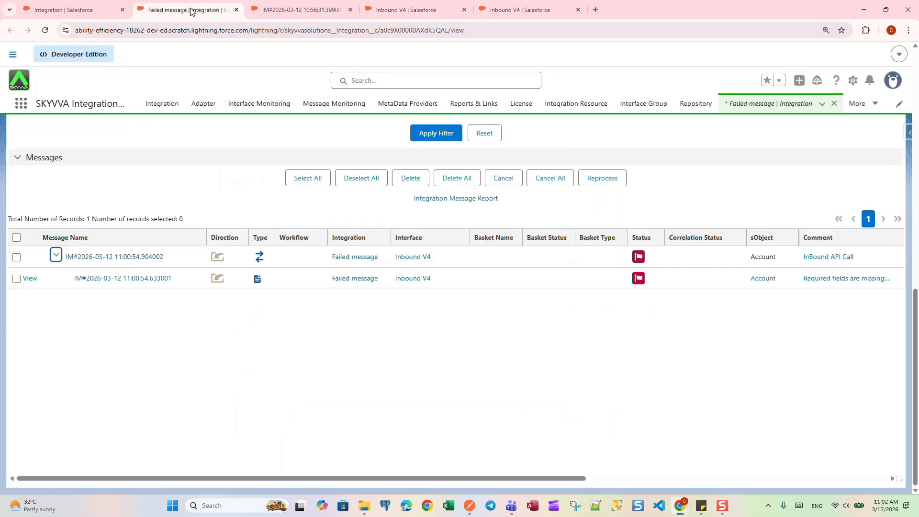
- Open the child message in the Failed message integration's message list and review its data fields before the merge test
{"action": "left_click", "coordinate": [485, 307]}
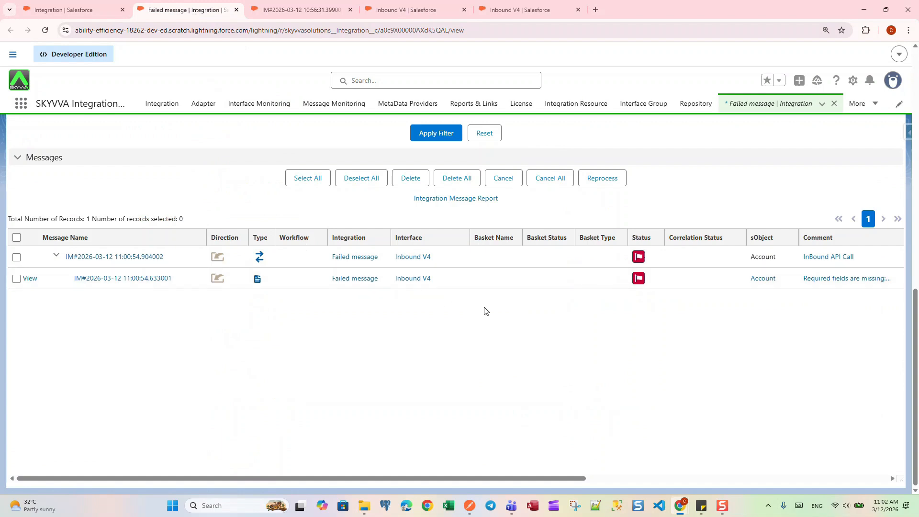
{"action": "left_click", "coordinate": [126, 279]}
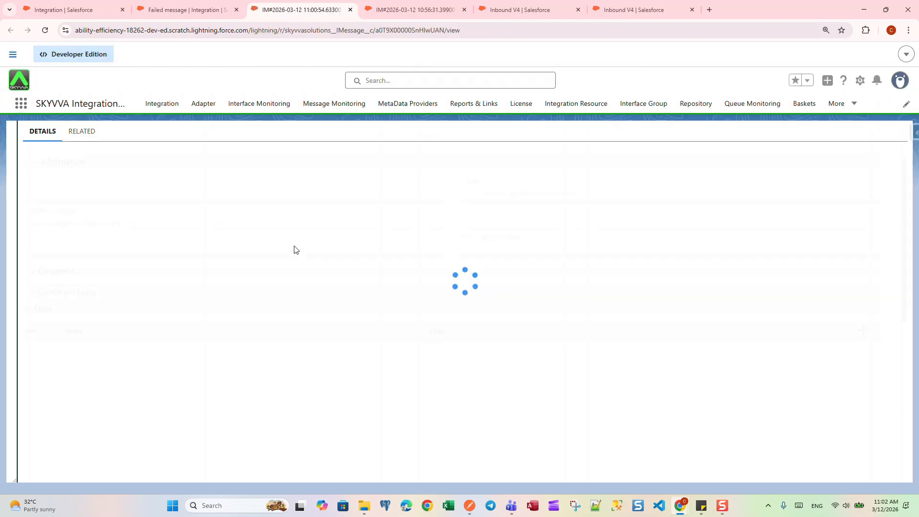
{"action": "scroll", "coordinate": [296, 261], "scroll_direction": "down", "scroll_amount": 15}
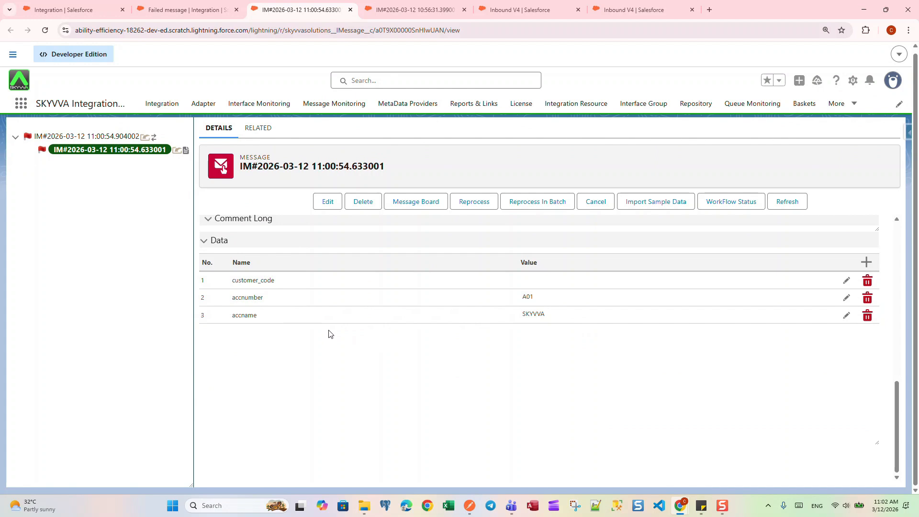
- Send the raw json request in Postman with accbillingcity Munich, accbillingcountry Germany and an empty customer_code, and return to Salesforce
{"action": "left_click", "coordinate": [470, 508]}
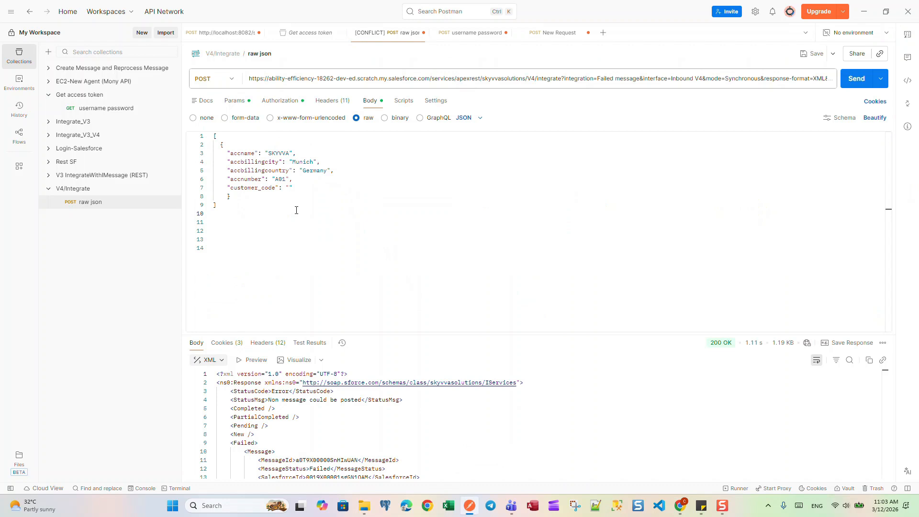
{"action": "left_click", "coordinate": [441, 163]}
{"action": "left_click", "coordinate": [857, 80]}
{"action": "left_click", "coordinate": [864, 11]}
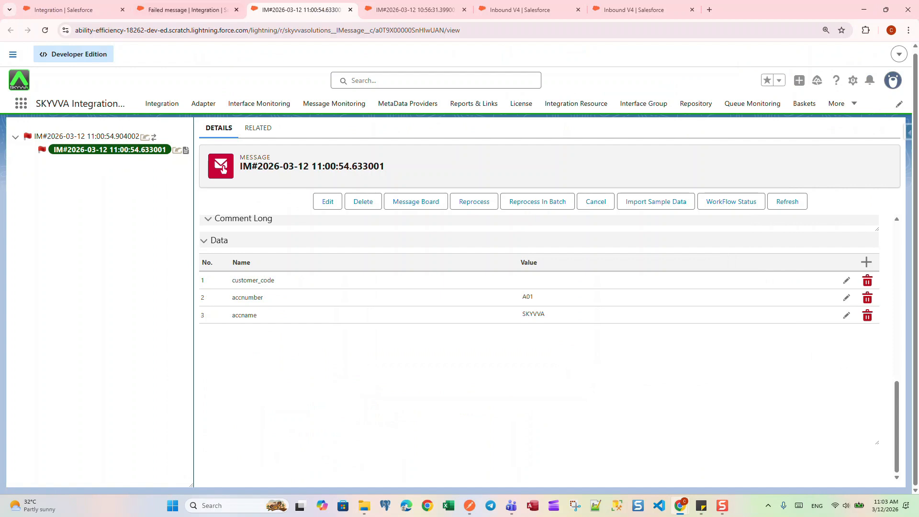
- Reload the Failed message integration's message list, open the new child message and review its Data section for the merged fields
{"action": "left_click", "coordinate": [189, 10]}
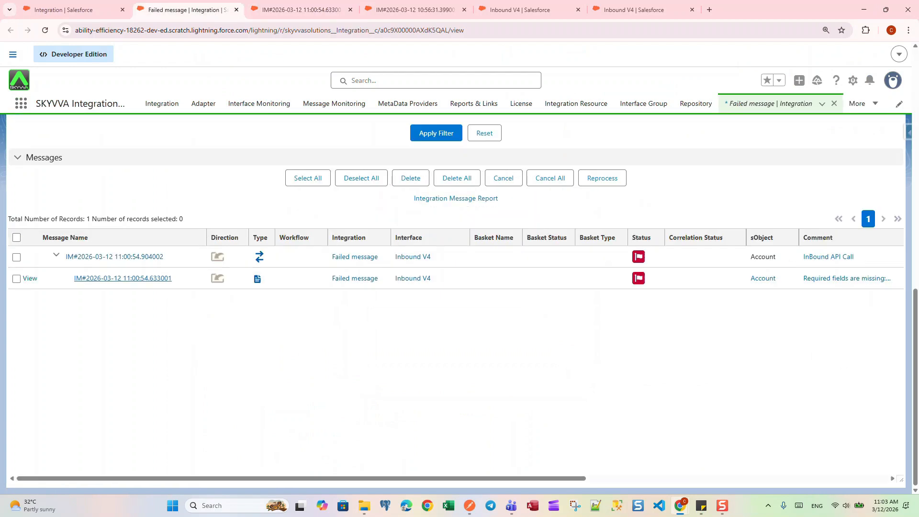
{"action": "left_click", "coordinate": [433, 136]}
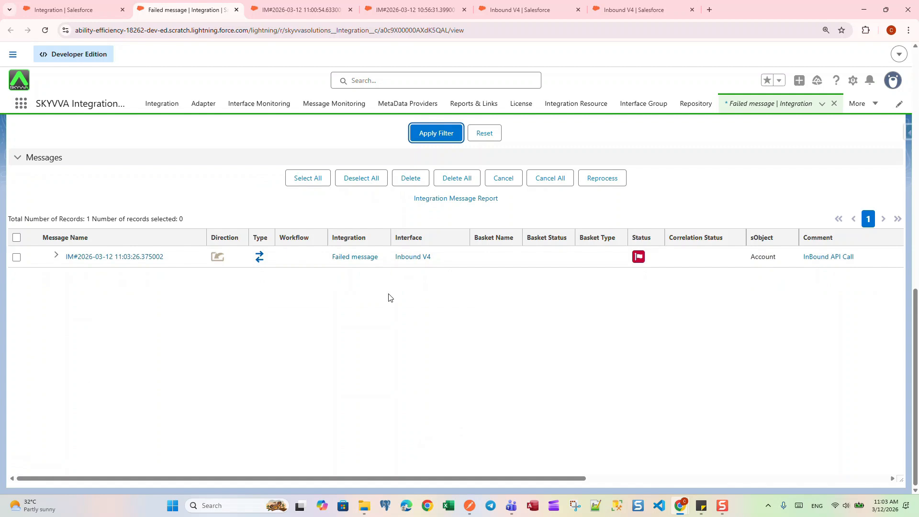
{"action": "left_click", "coordinate": [55, 256]}
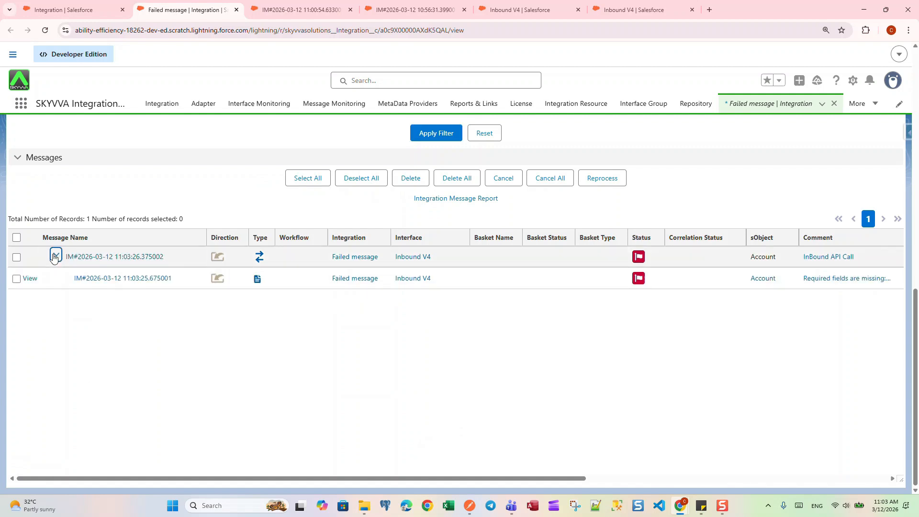
{"action": "left_click", "coordinate": [123, 281]}
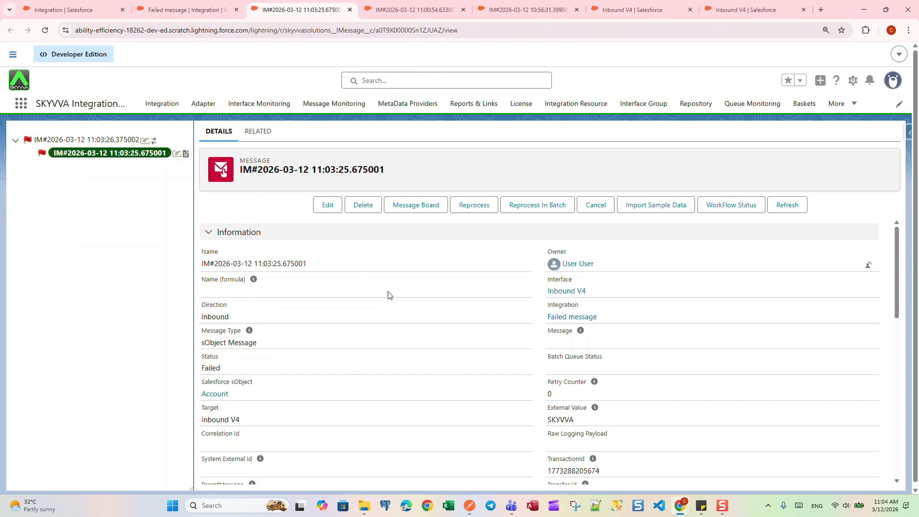
{"action": "scroll", "coordinate": [385, 291], "scroll_direction": "down", "scroll_amount": 15}
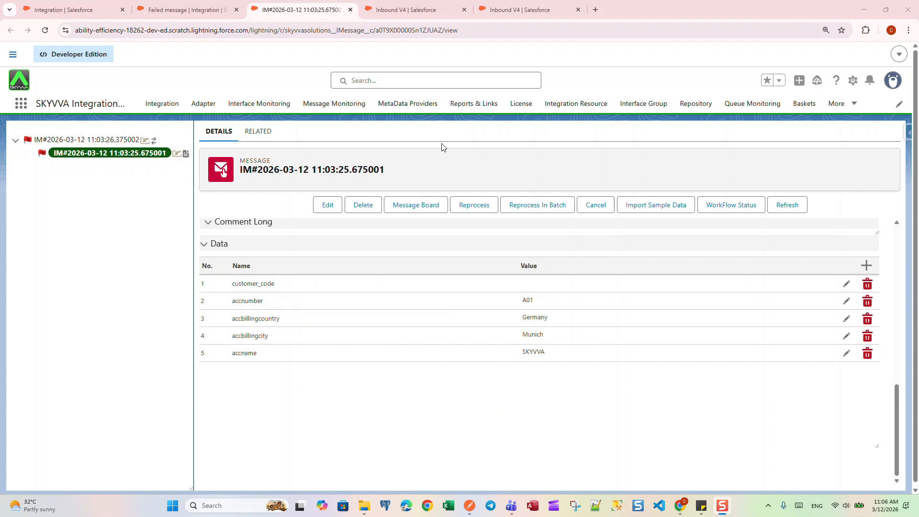
- Set "What to do with failed message?" to Merge failed message and delete pending on the Inbound V4 interface and save it
{"action": "left_click", "coordinate": [410, 8]}
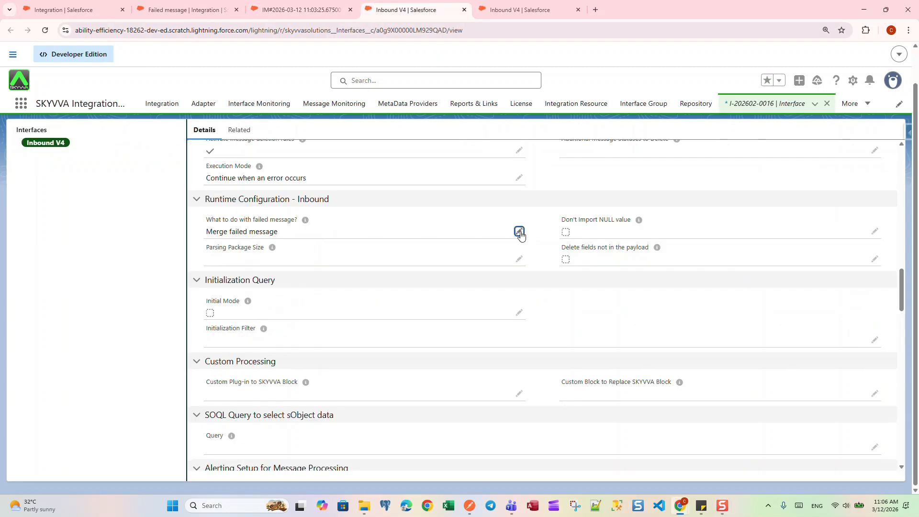
{"action": "left_click", "coordinate": [519, 232]}
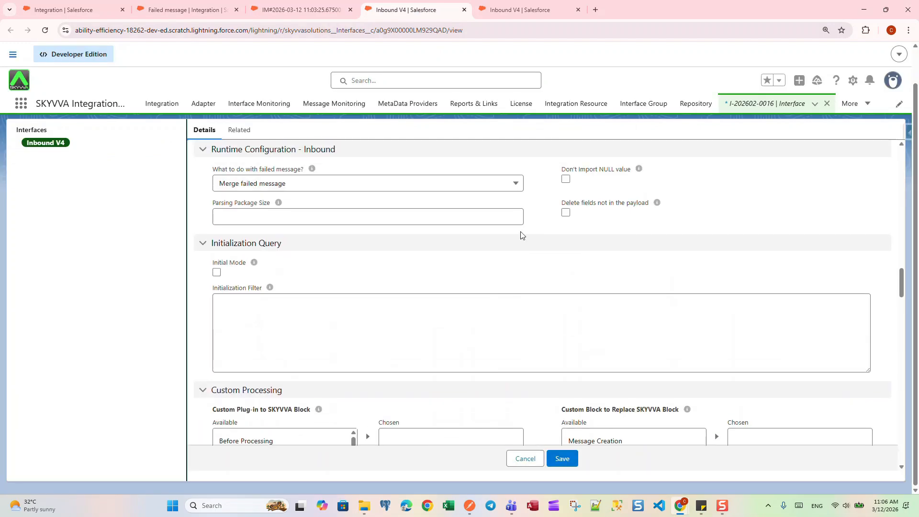
{"action": "left_click", "coordinate": [351, 185]}
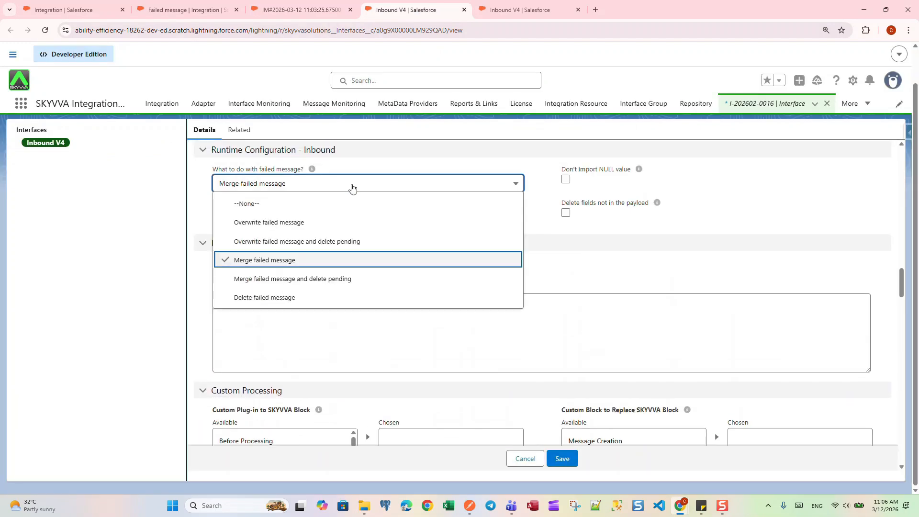
{"action": "left_click", "coordinate": [344, 279]}
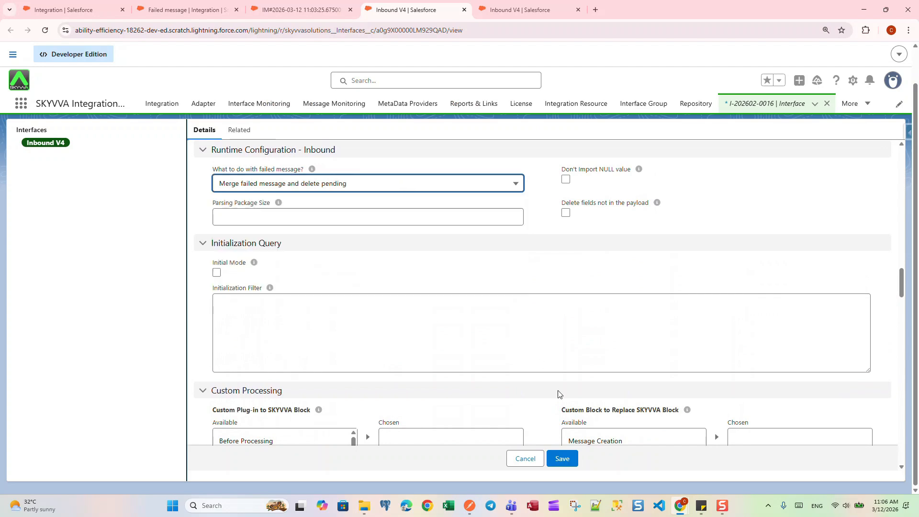
{"action": "left_click", "coordinate": [563, 459]}
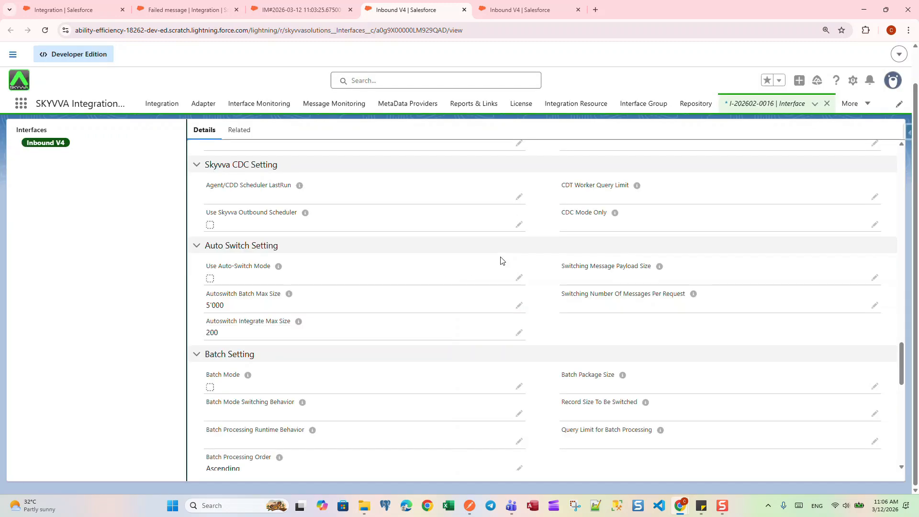
- Resend the same SKYVVA request from Postman to test merging with pending deletion, and reload the Salesforce message list to inspect the expanded message
{"action": "left_click", "coordinate": [213, 12]}
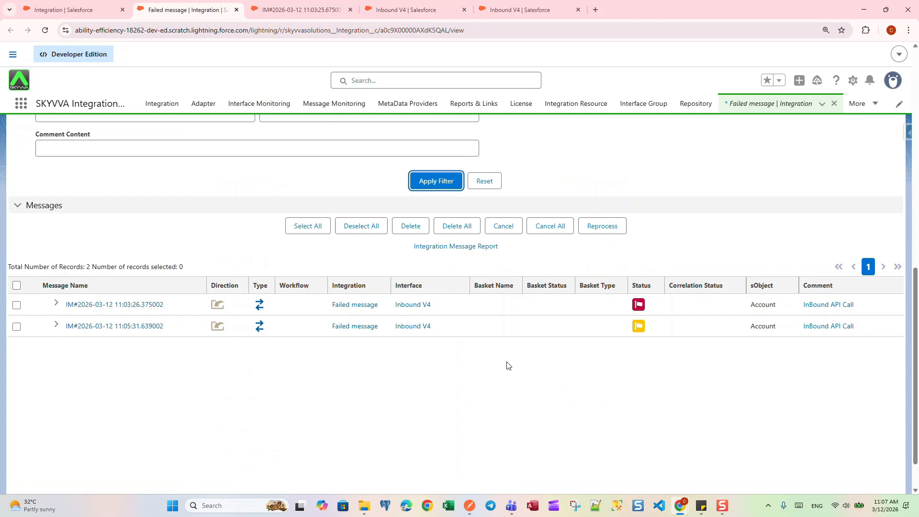
{"action": "left_click", "coordinate": [469, 508]}
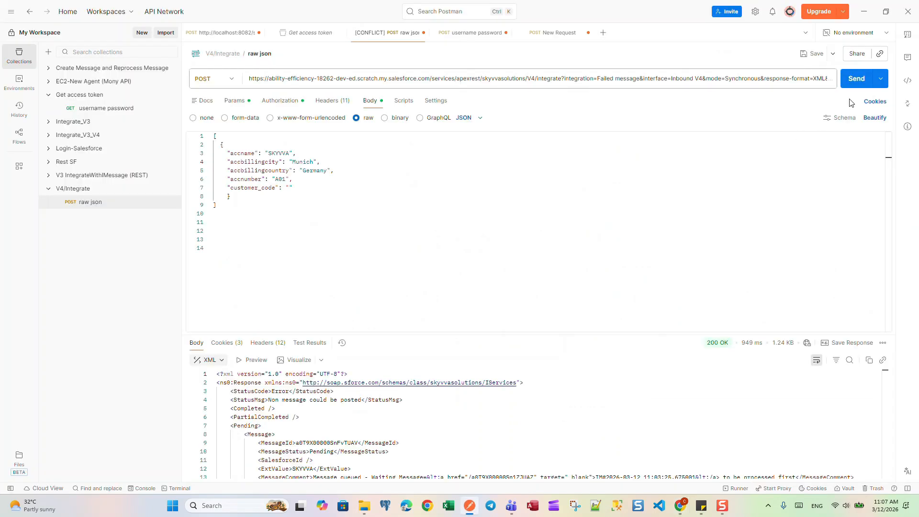
{"action": "left_click", "coordinate": [856, 81]}
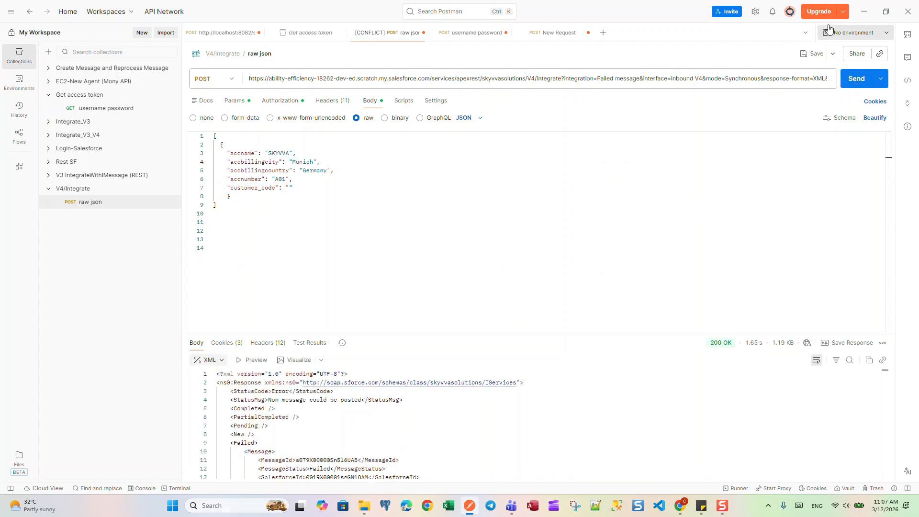
{"action": "left_click", "coordinate": [864, 11]}
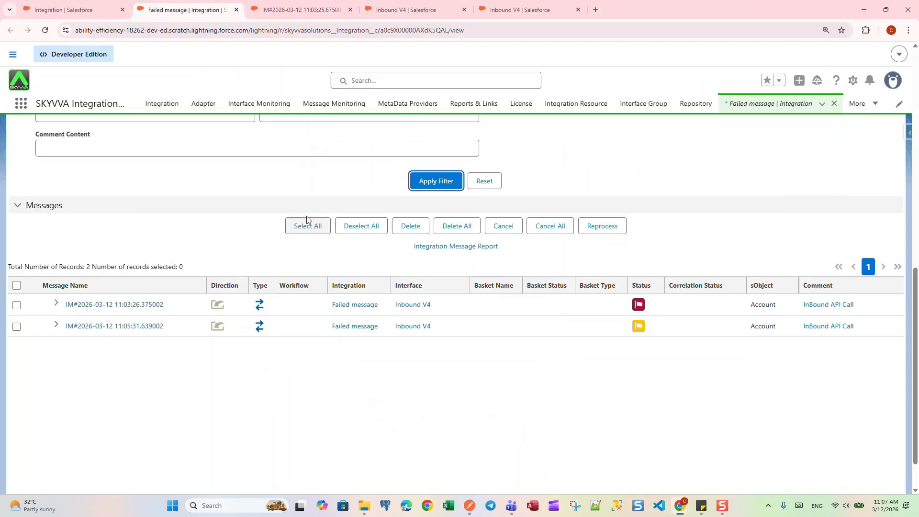
{"action": "left_click", "coordinate": [435, 186]}
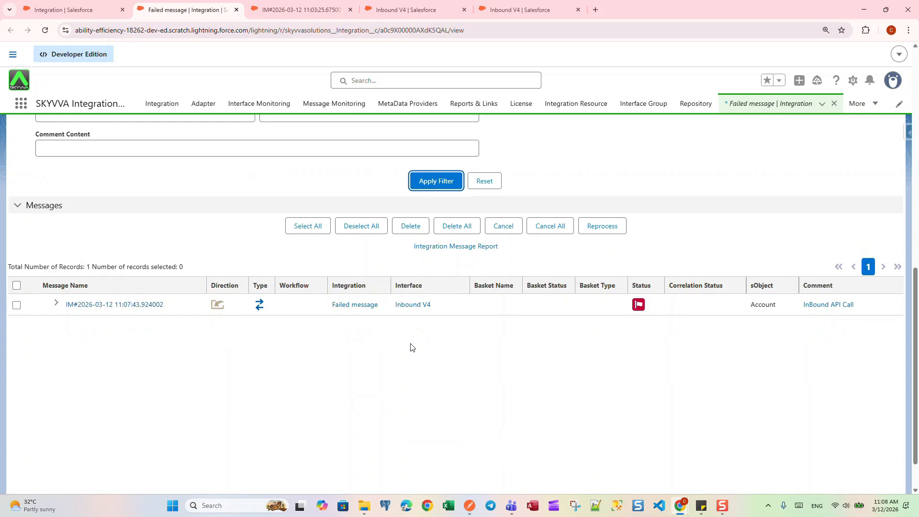
{"action": "left_click", "coordinate": [56, 303]}
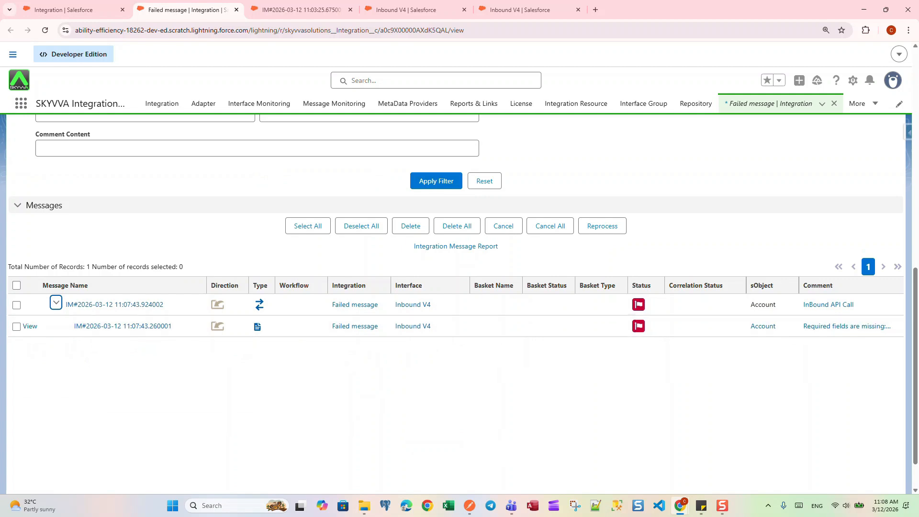
- Set "What to do with failed message?" to Delete failed message on the Inbound V4 interface and save it
{"action": "left_click", "coordinate": [408, 10]}
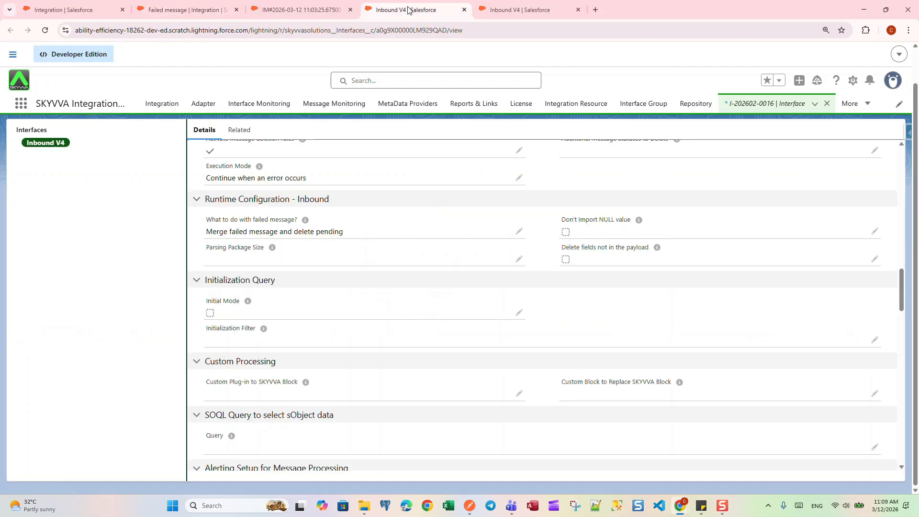
{"action": "left_click", "coordinate": [519, 232]}
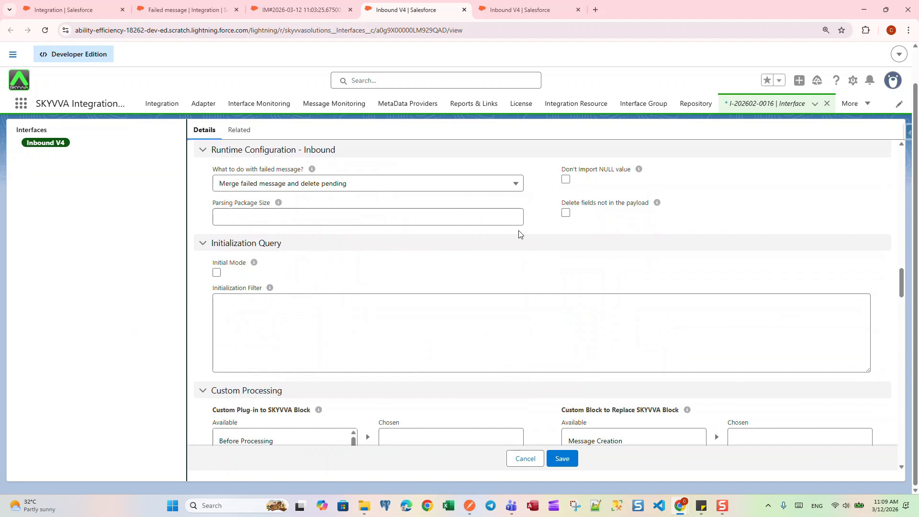
{"action": "left_click", "coordinate": [450, 186]}
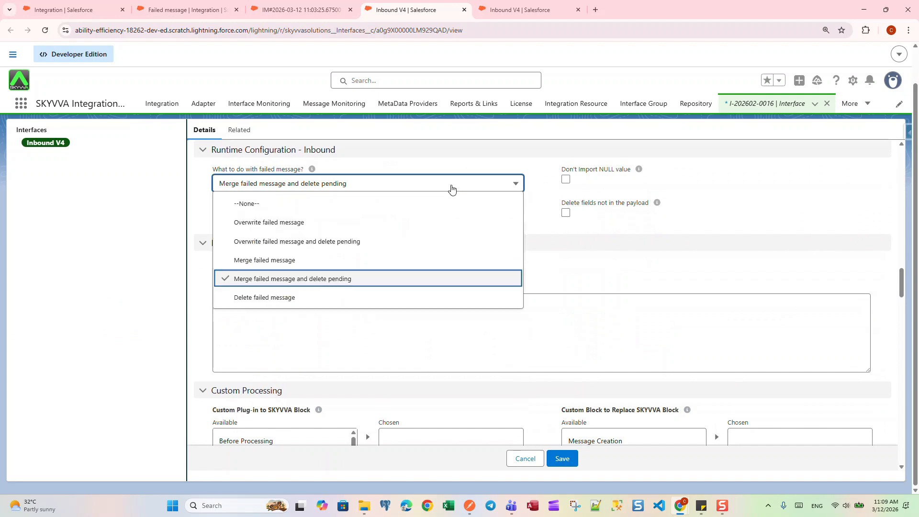
{"action": "left_click", "coordinate": [319, 301]}
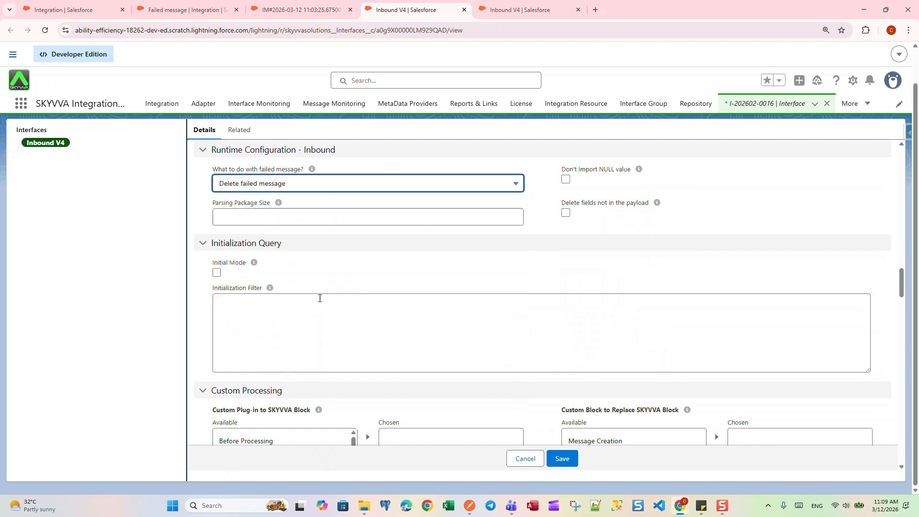
{"action": "left_click", "coordinate": [562, 458]}
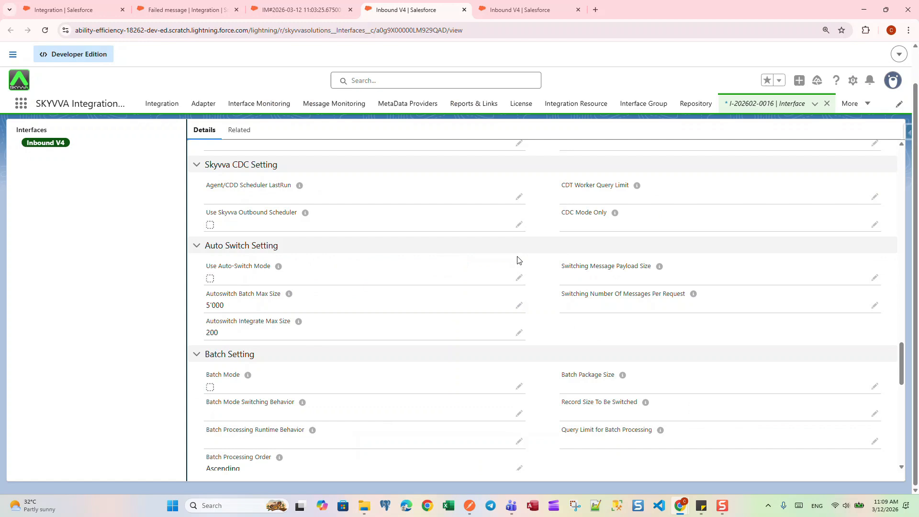
- Resend the SKYVVA request from Postman to test the Delete failed message option, and expand the message in the reloaded Salesforce list
{"action": "left_click", "coordinate": [180, 8]}
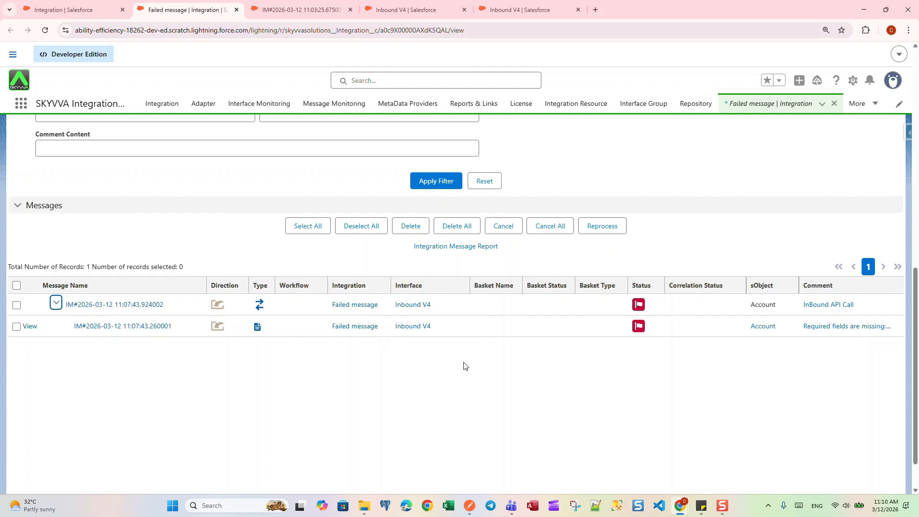
{"action": "left_click", "coordinate": [471, 510]}
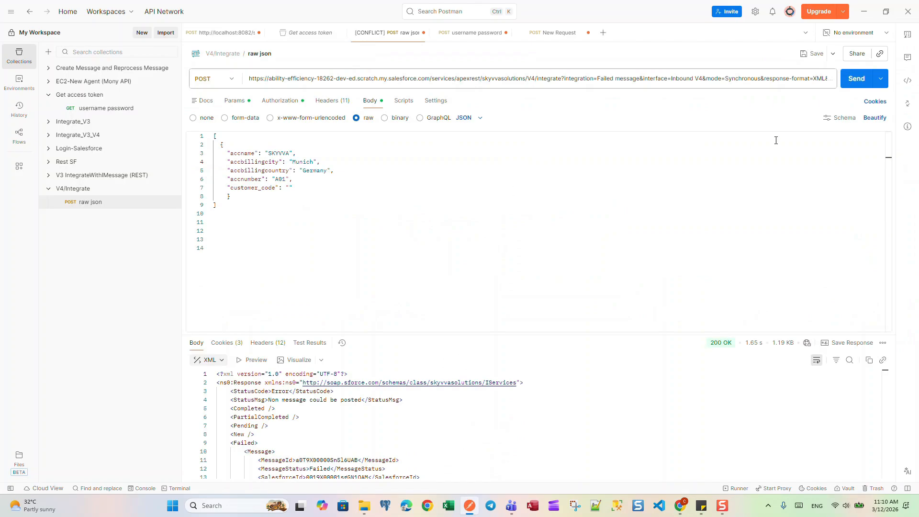
{"action": "left_click", "coordinate": [855, 79]}
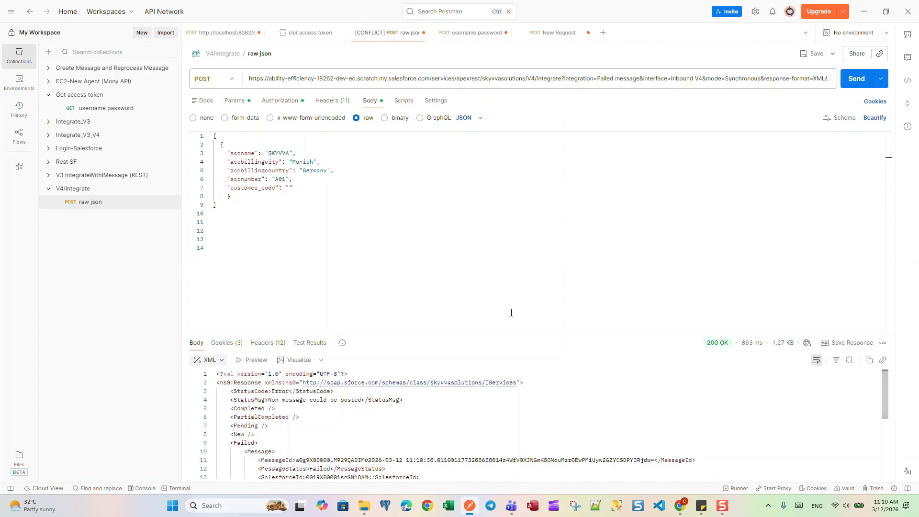
{"action": "left_click", "coordinate": [863, 12]}
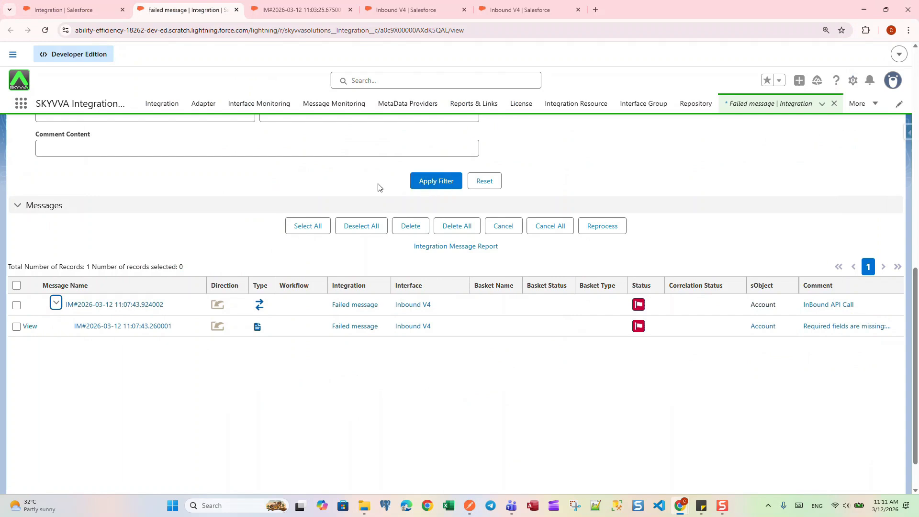
{"action": "left_click", "coordinate": [426, 185]}
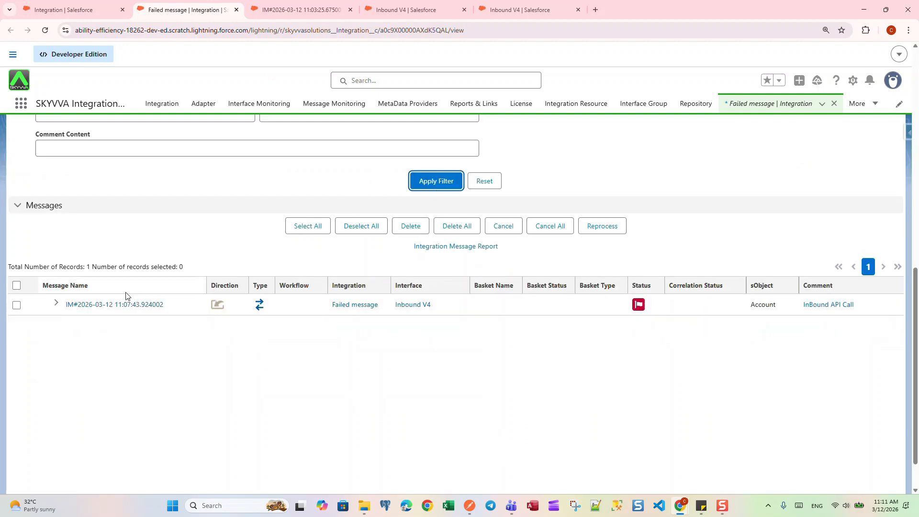
{"action": "left_click", "coordinate": [56, 303]}
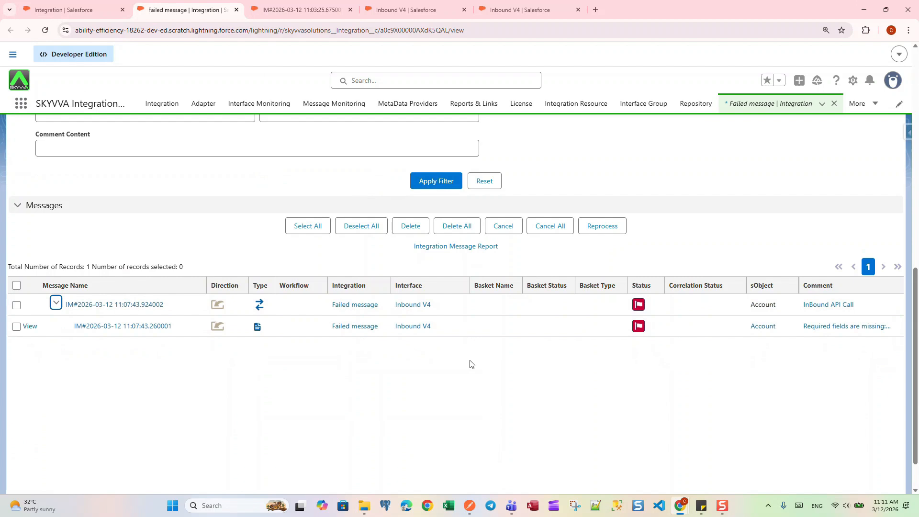